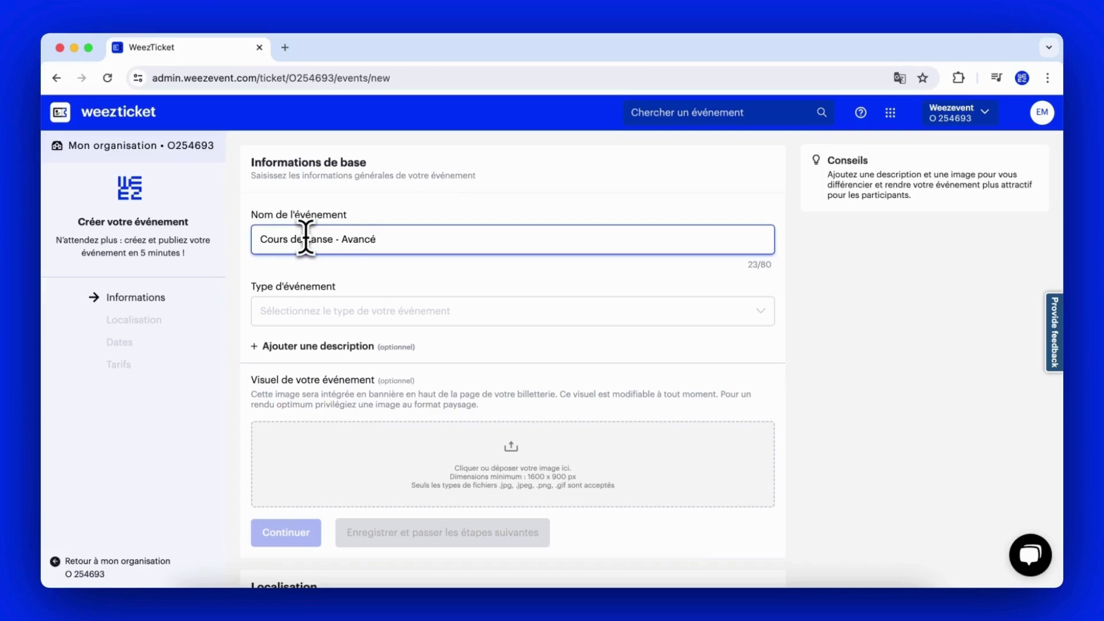
# Step: Set the event type to Sports & Sessions loisirs
pyautogui.click(316, 311)
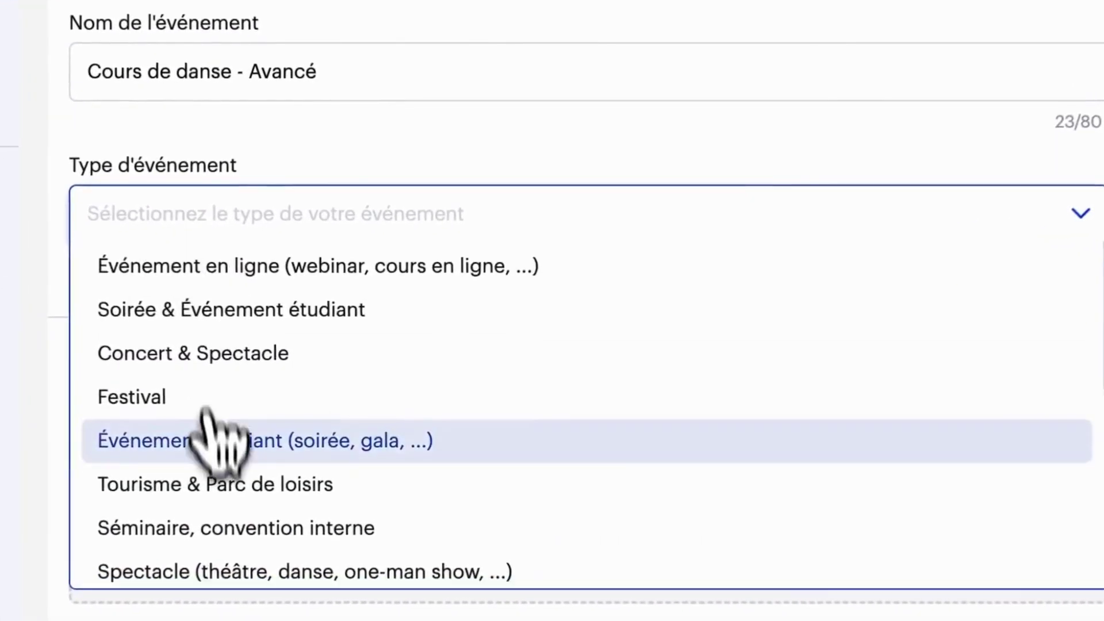
pyautogui.scroll(-3, 321, 431)
pyautogui.click(172, 345)
# Step: Add the event description "Reservé aux danseurs avancés."
pyautogui.click(146, 281)
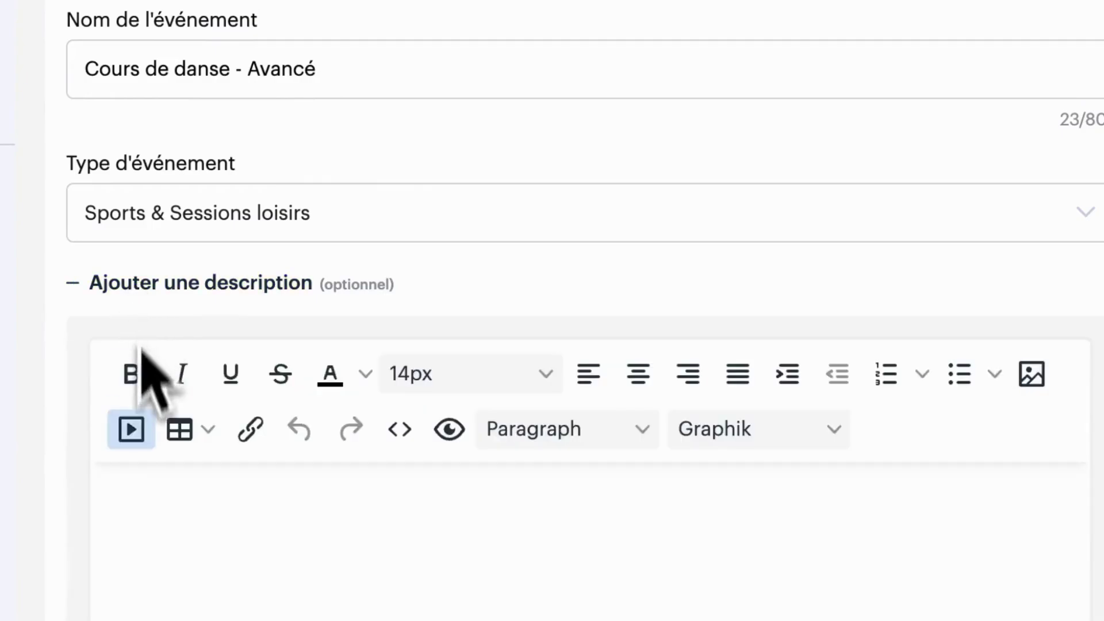
pyautogui.click(151, 507)
pyautogui.write('R')
pyautogui.write('eservé aux danseurs avancés.')
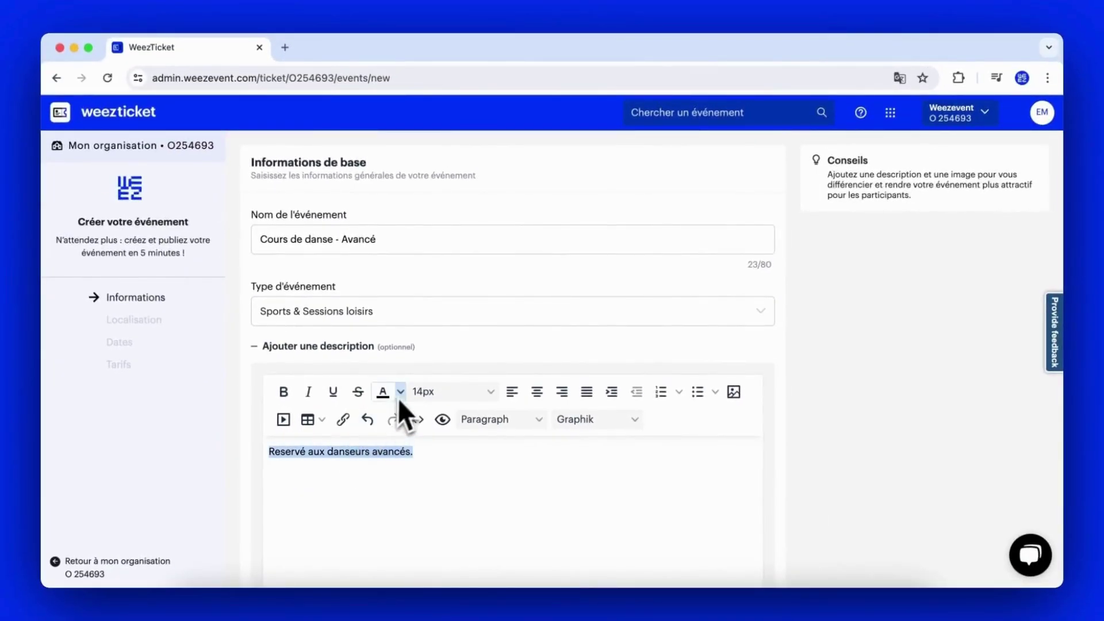
# Step: Format the selected description text in red and bold
pyautogui.click(401, 391)
pyautogui.click(424, 434)
pyautogui.click(284, 392)
# Step: Upload Cours danse.jpg from the Demo folder as the event's visual
pyautogui.scroll(-3, 288, 395)
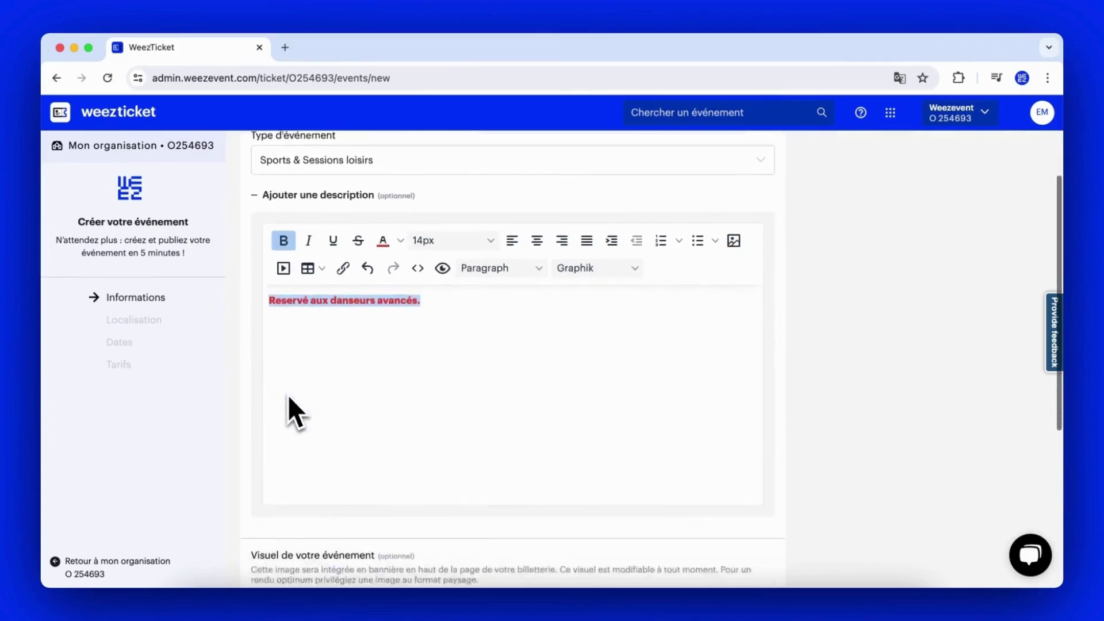
pyautogui.scroll(-4, 289, 396)
pyautogui.click(288, 395)
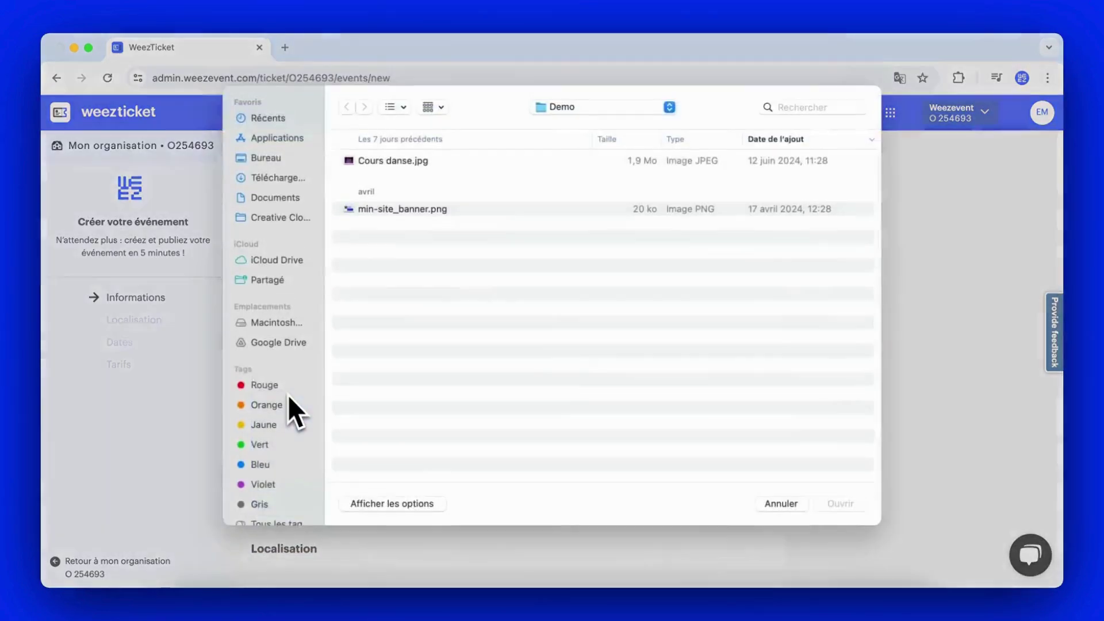
pyautogui.click(366, 171)
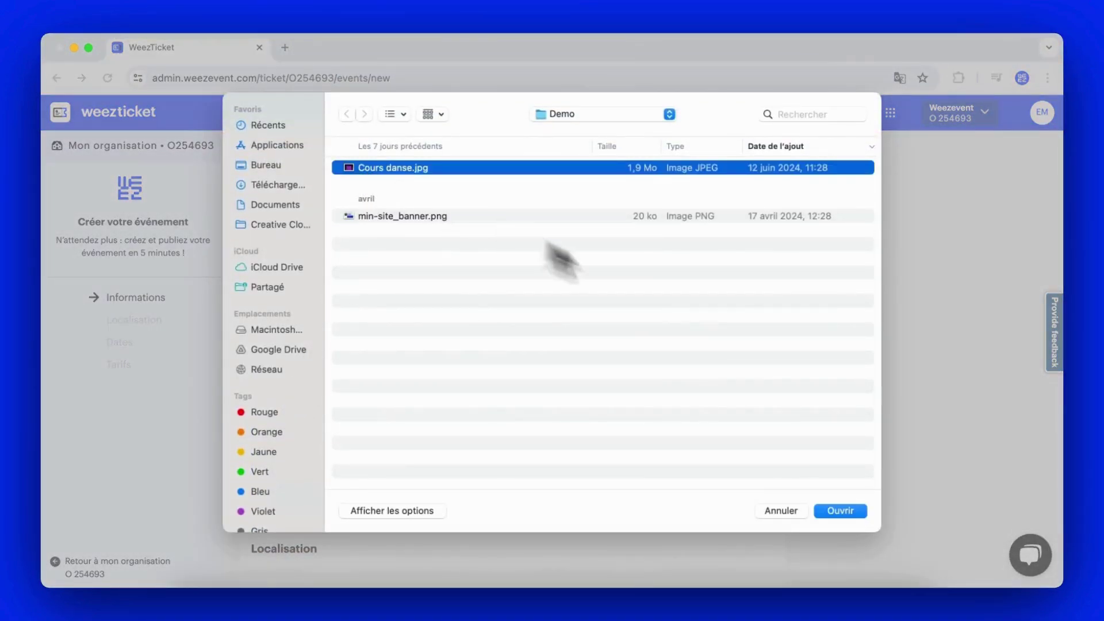
pyautogui.click(863, 509)
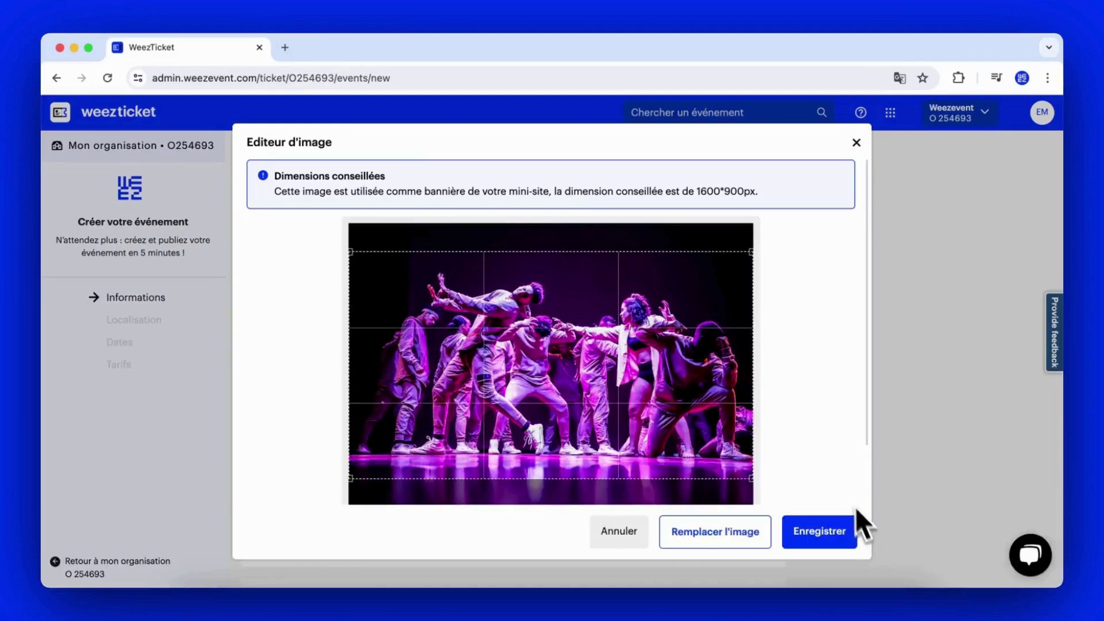
# Step: Crop the event image to about 3557 by 1999 pixels, recentre the crop area around the dancers and save it
pyautogui.scroll(-2, 813, 440)
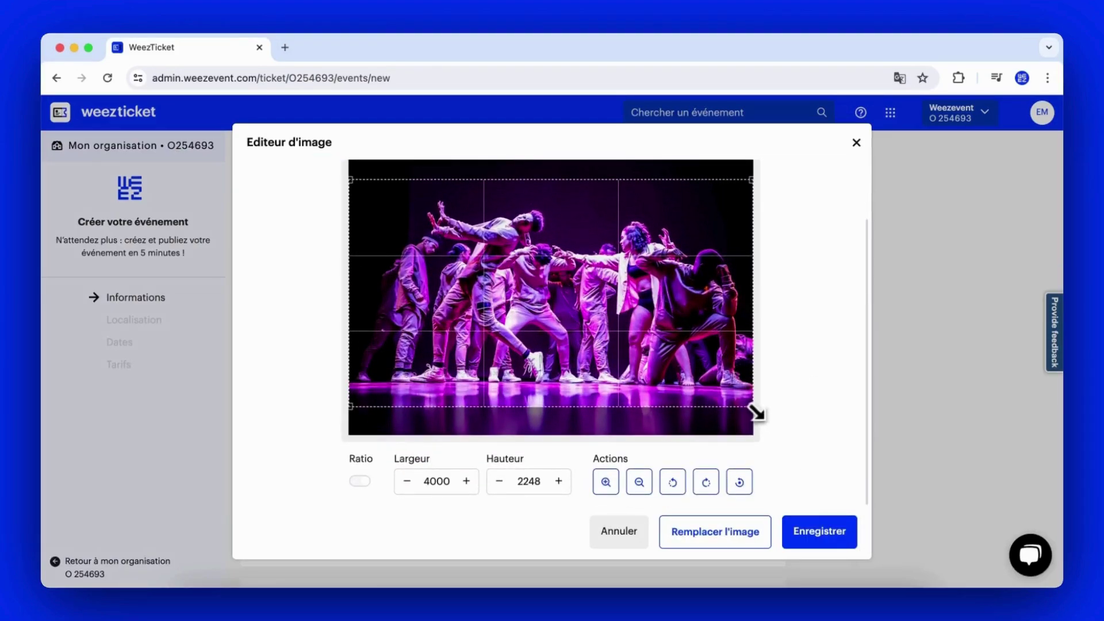
pyautogui.moveTo(753, 415); pyautogui.dragTo(708, 382)
pyautogui.moveTo(640, 350); pyautogui.dragTo(670, 367)
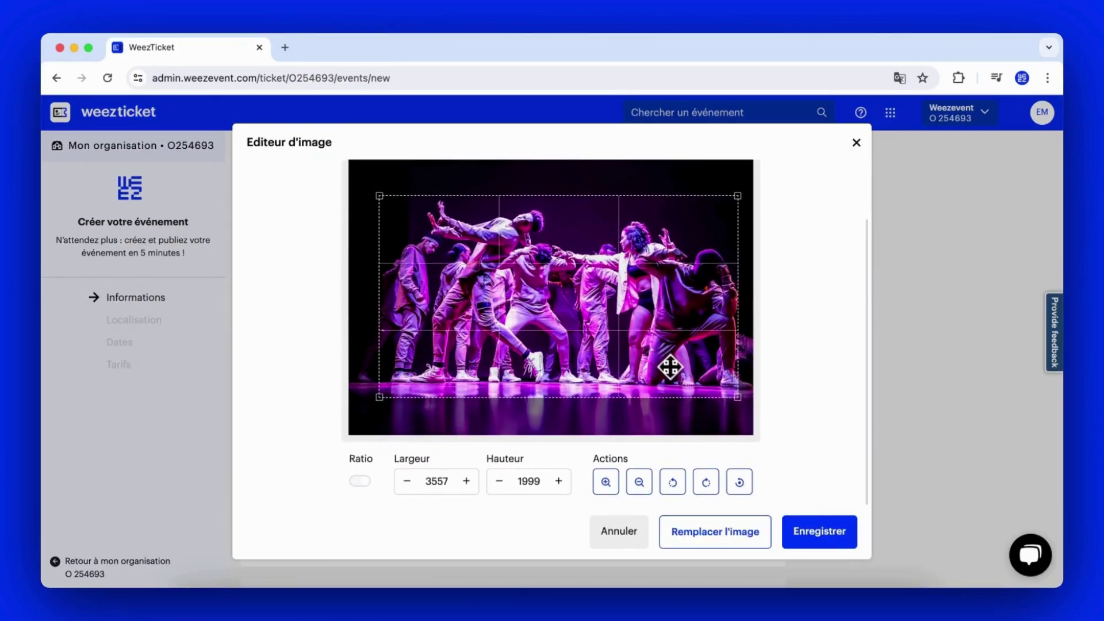
pyautogui.click(828, 535)
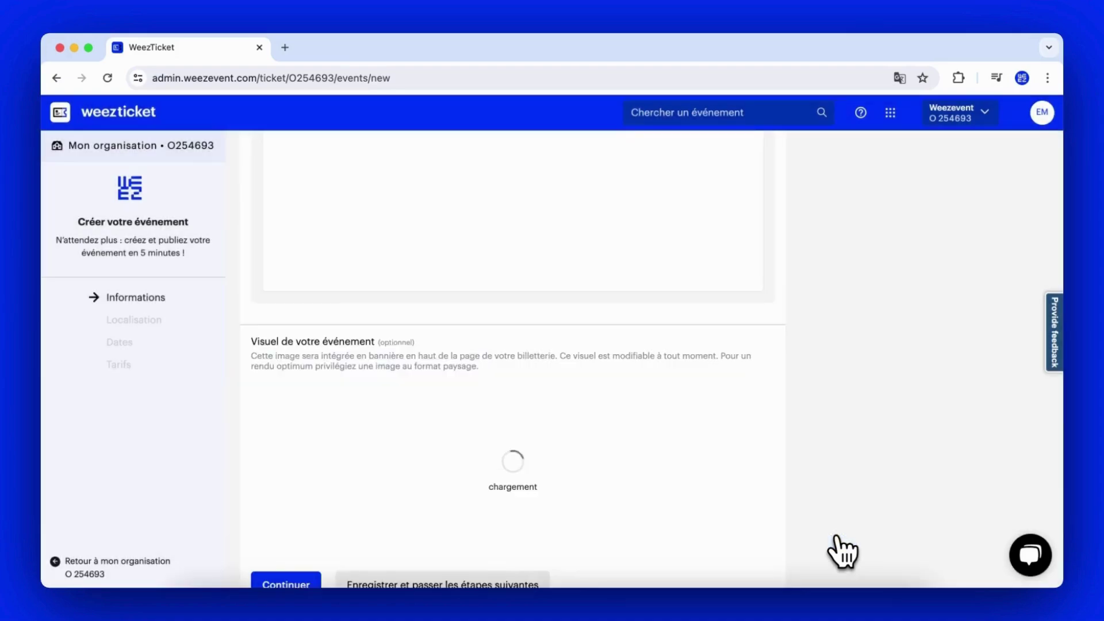
# Step: Validate the event's basic information and continue to the location section
pyautogui.scroll(-3, 843, 552)
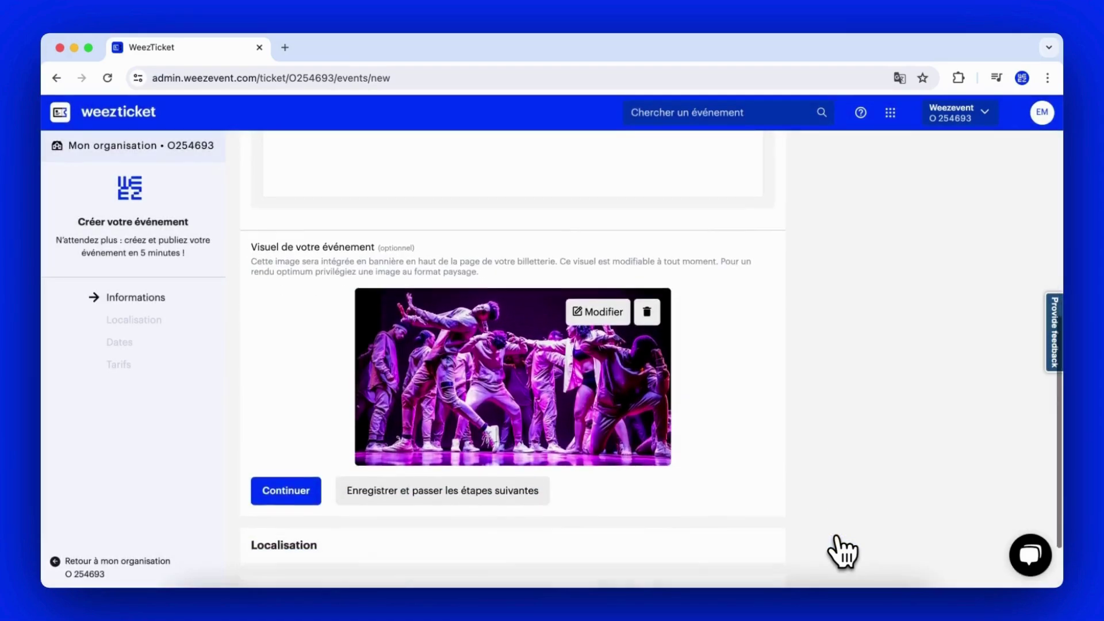
pyautogui.scroll(-2, 842, 552)
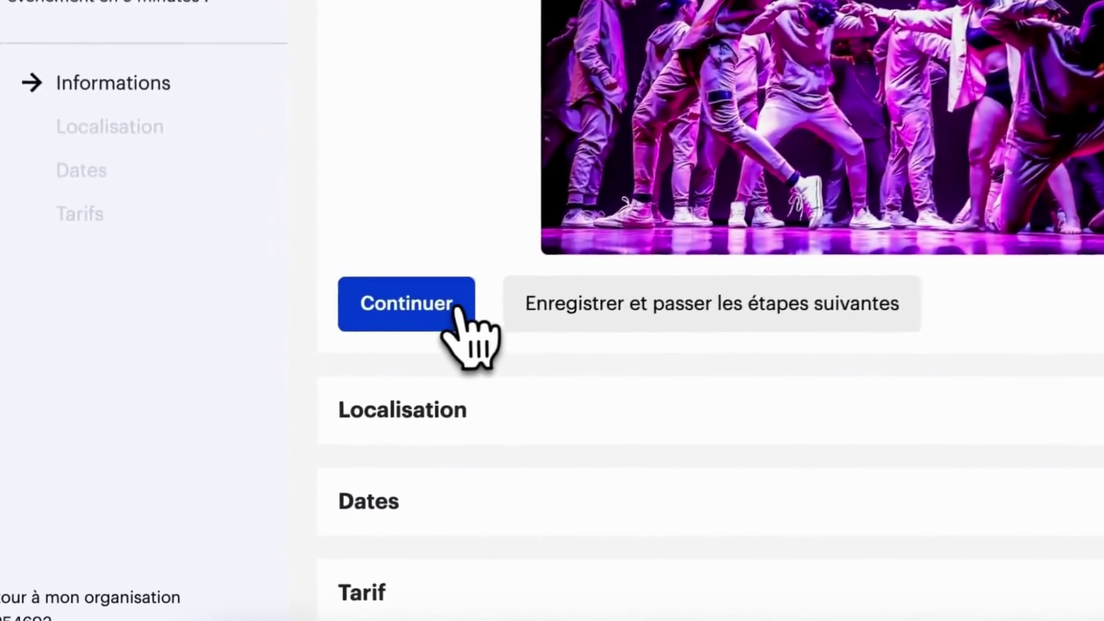
pyautogui.click(305, 414)
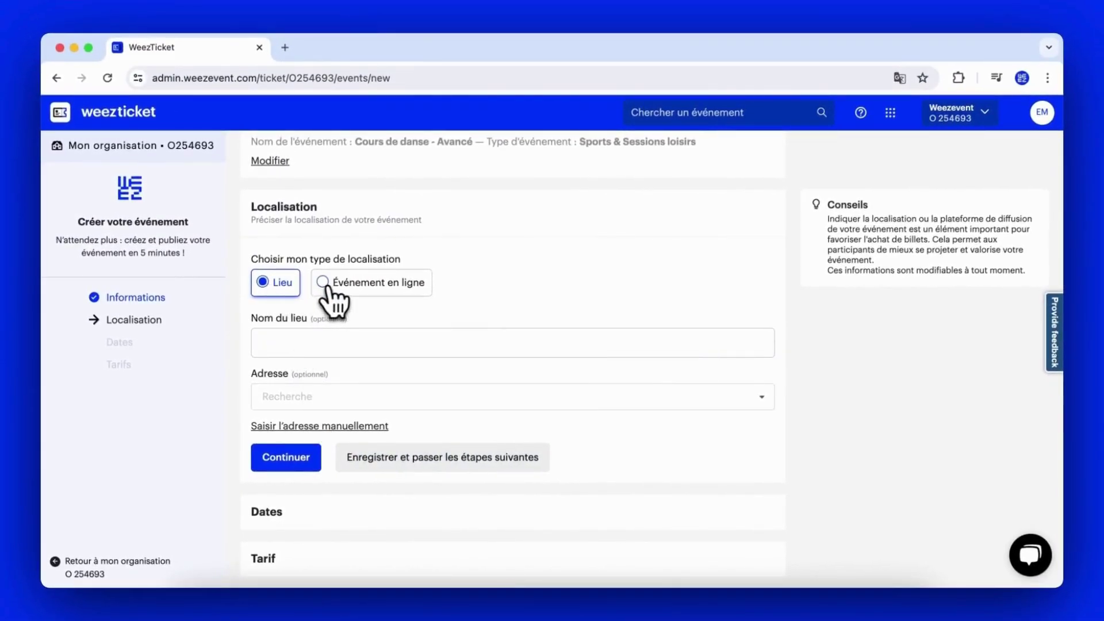
# Step: Set the location type to Lieu with the venue name Gymnase Simone Veil, enter the venue's address and continue to the dates
pyautogui.click(325, 284)
pyautogui.click(280, 306)
pyautogui.click(284, 358)
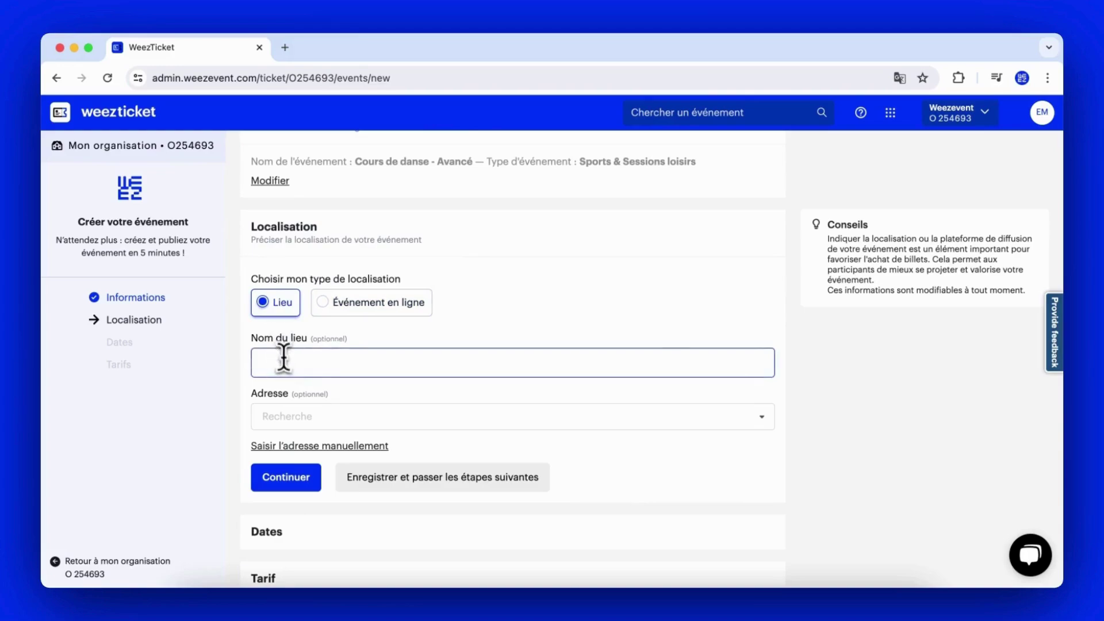
pyautogui.write('Gymnase Simone Veil')
pyautogui.press('Tab')
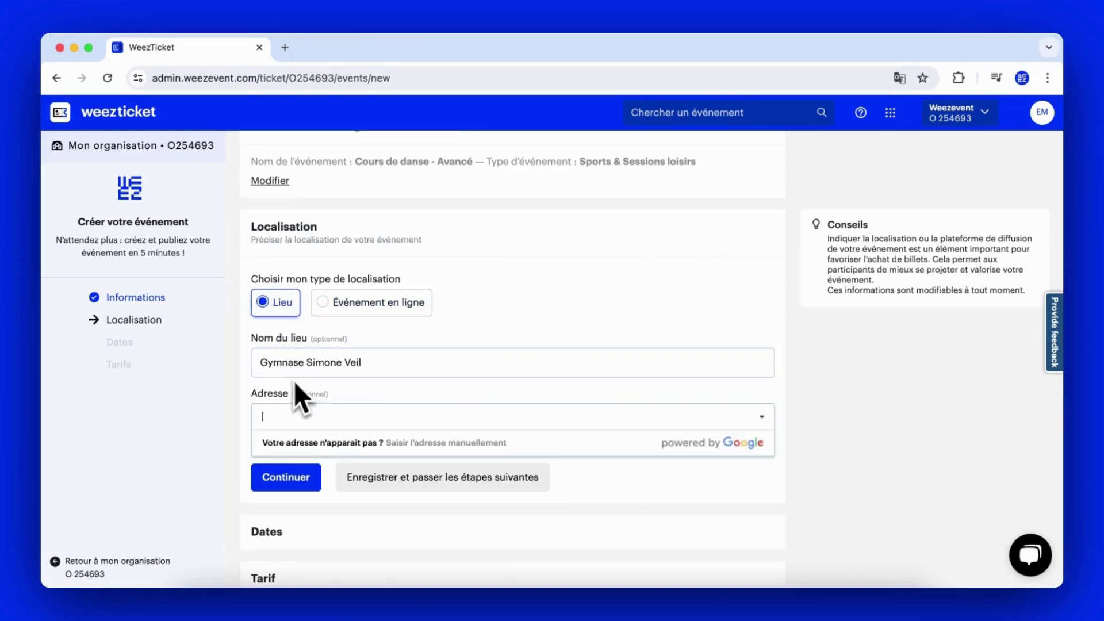
pyautogui.write('357 Avenue Morane Saulnier, Buc, France')
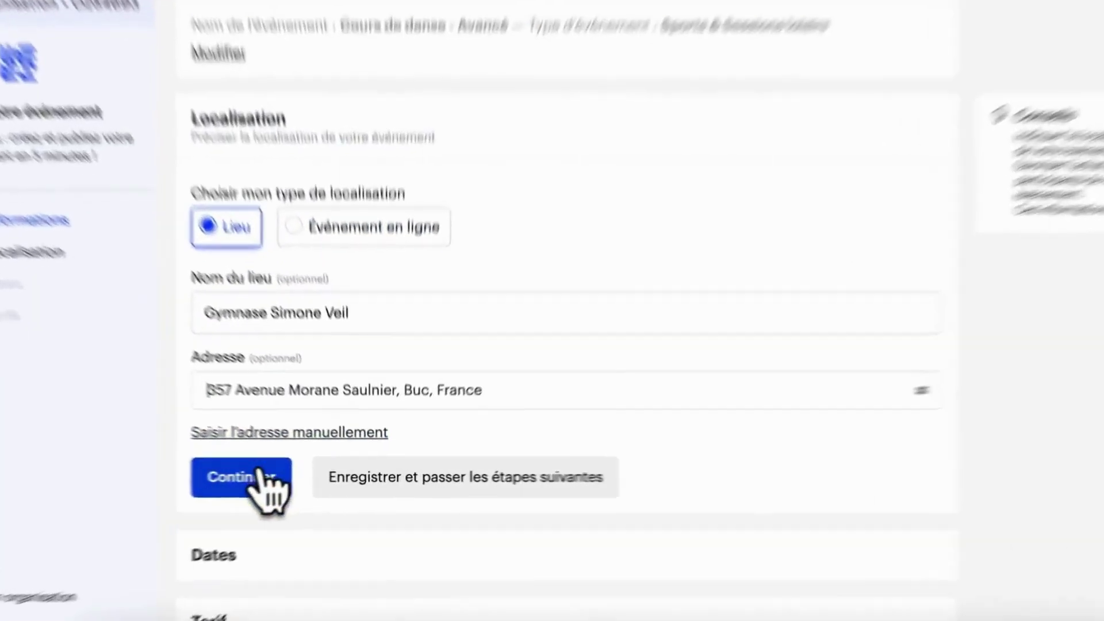
pyautogui.click(294, 476)
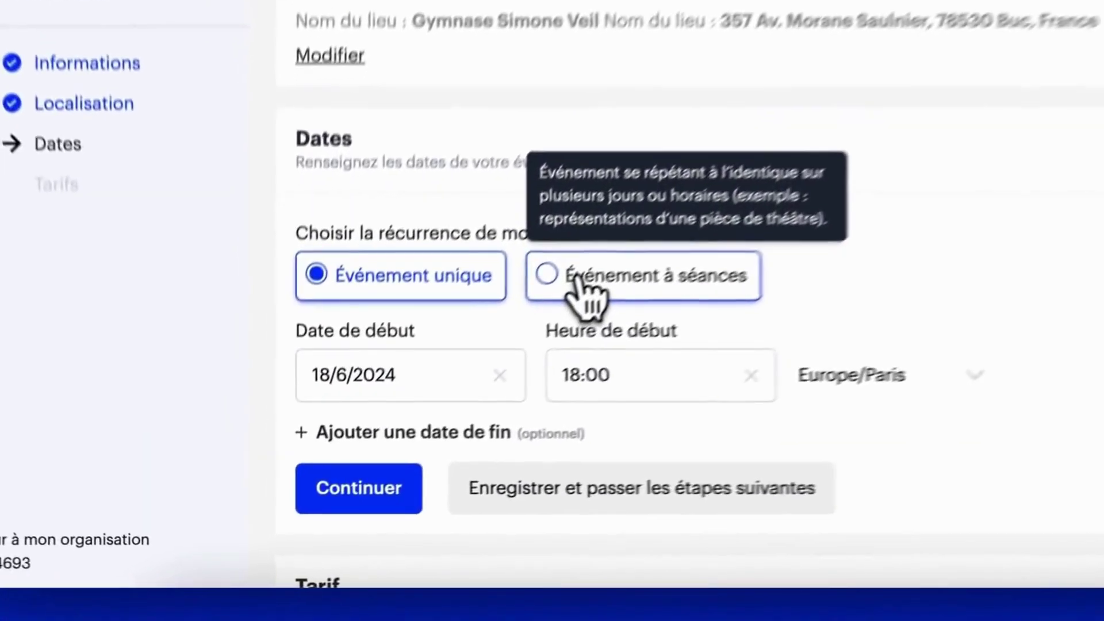
# Step: Make the event an Événement à séances with its first session on 22/6/2024 at 18:45, and continue to the rates
pyautogui.click(397, 418)
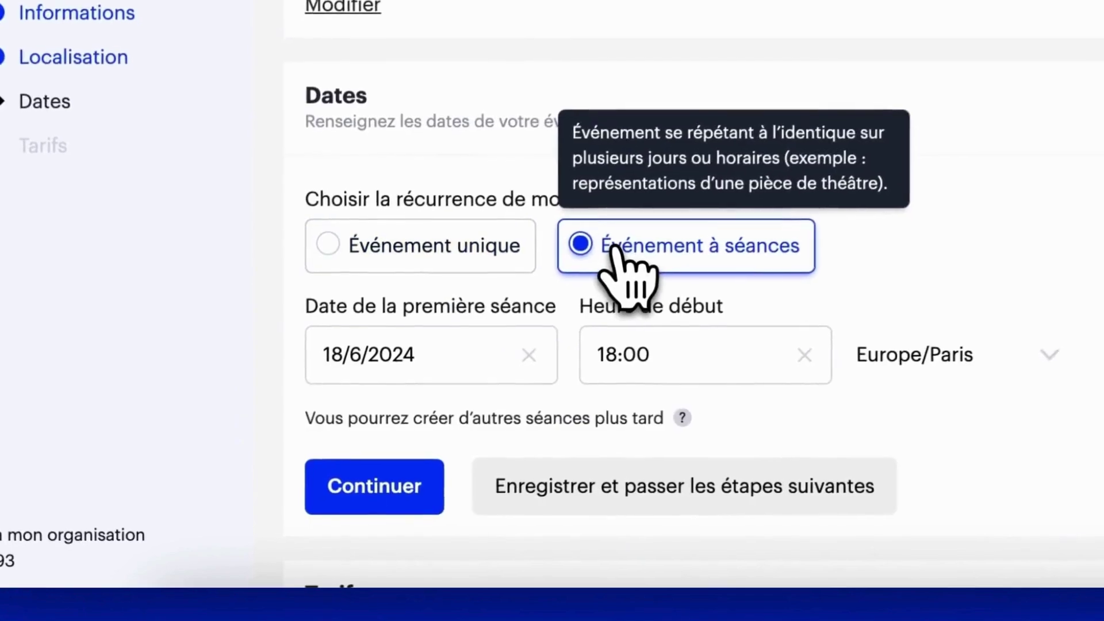
pyautogui.click(326, 471)
pyautogui.click(613, 209)
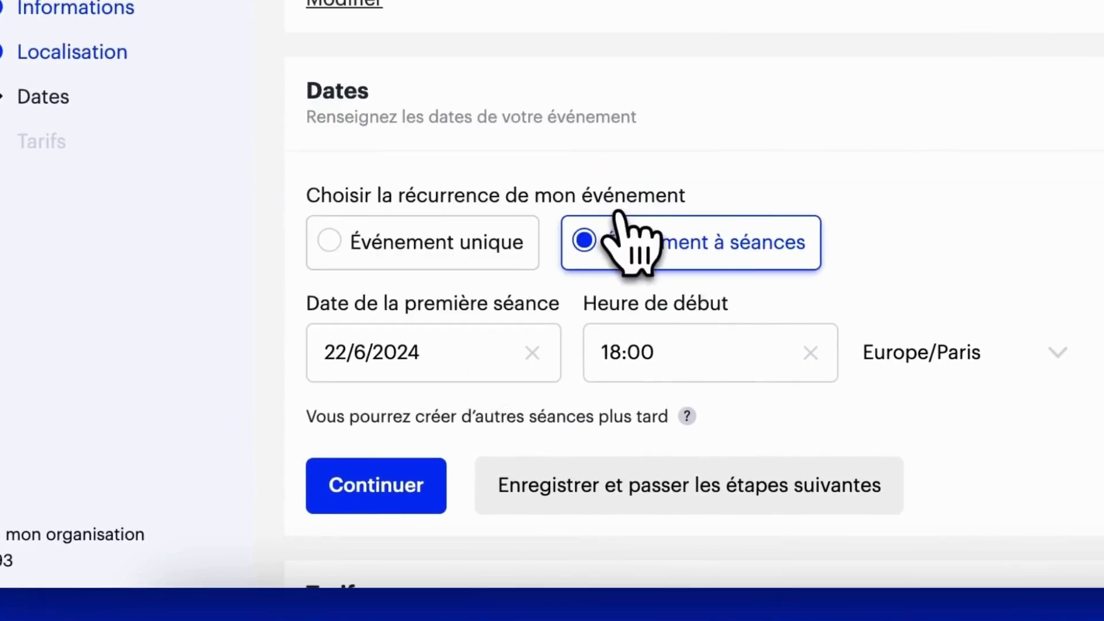
pyautogui.click(698, 368)
pyautogui.scroll(-3, 710, 454)
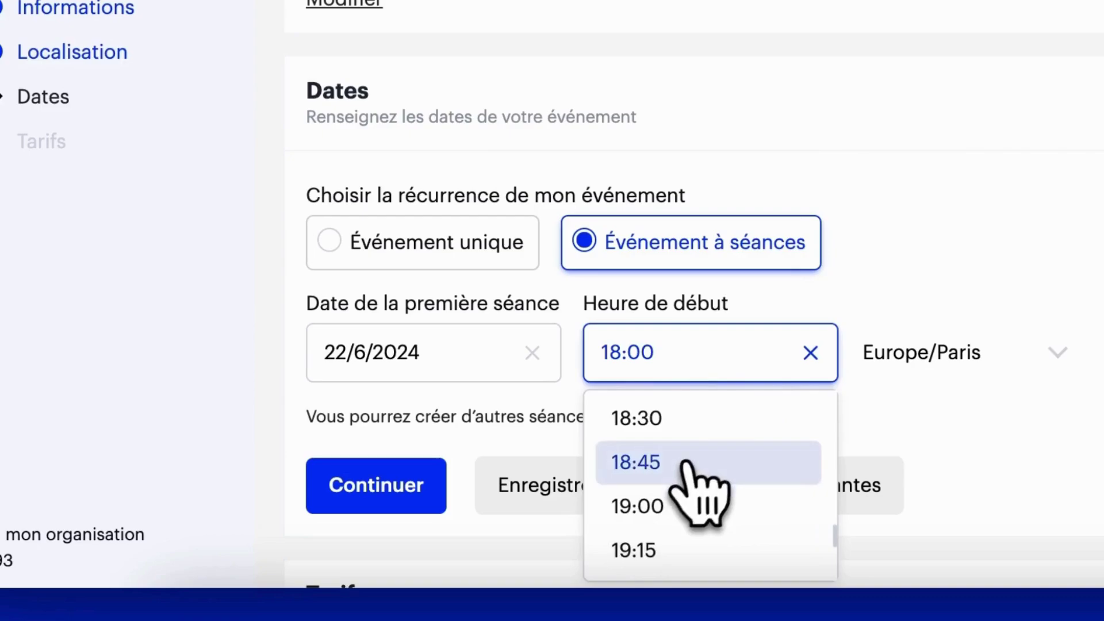
pyautogui.click(699, 460)
pyautogui.click(403, 480)
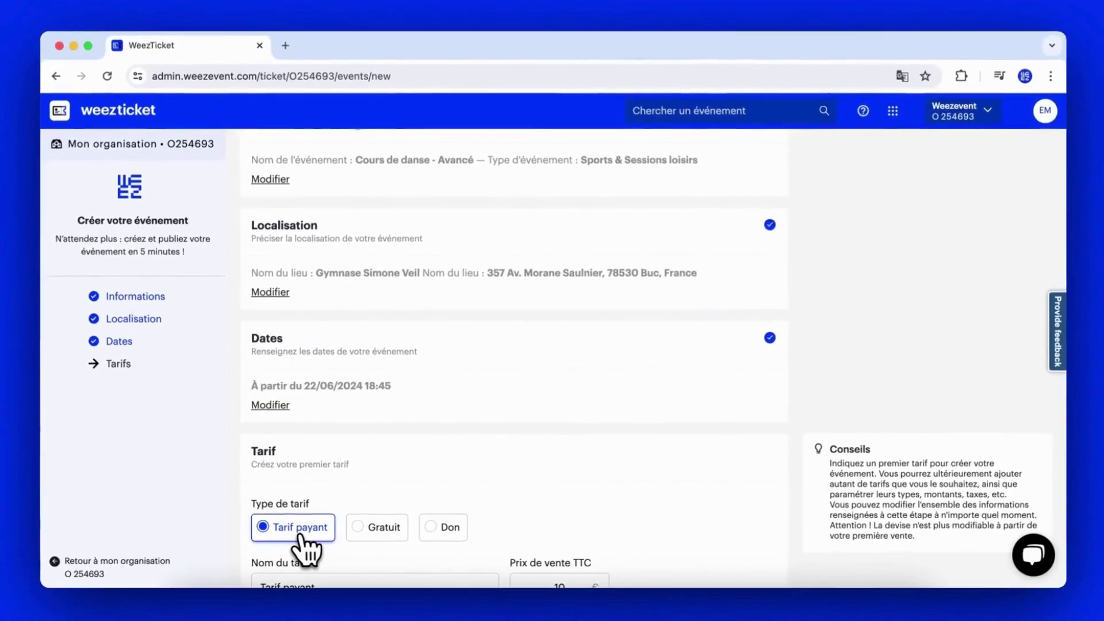
pyautogui.scroll(-3, 304, 549)
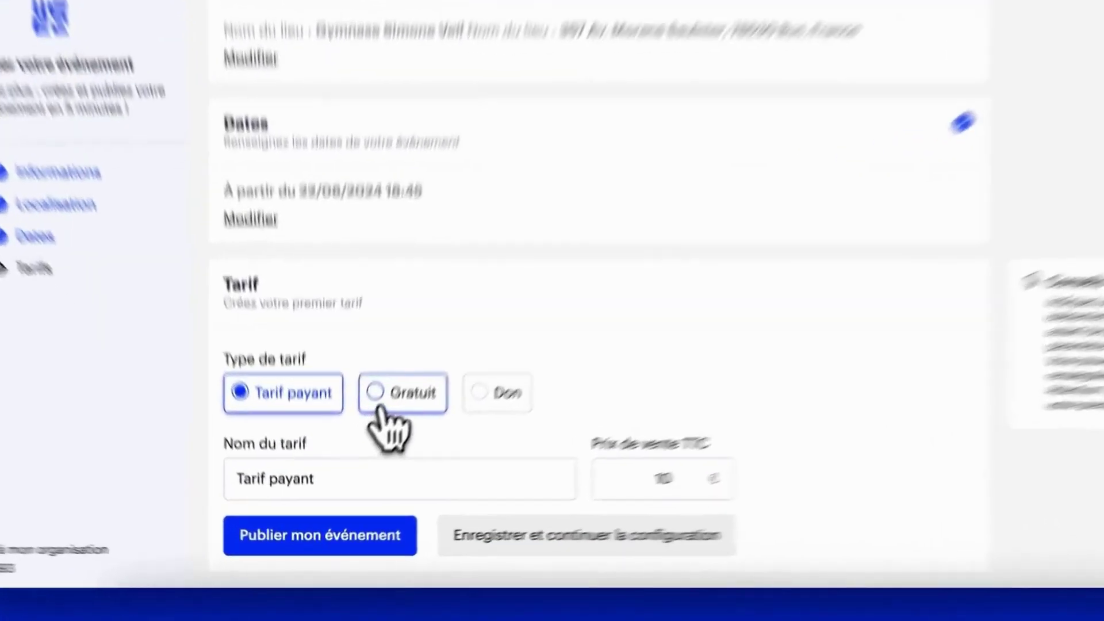
pyautogui.click(373, 457)
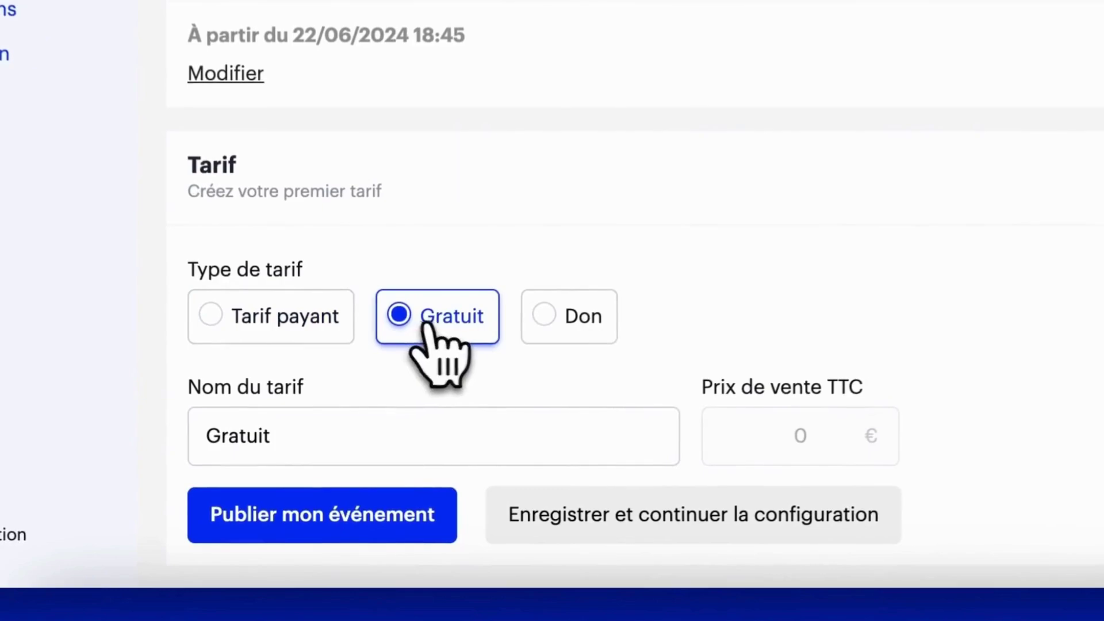
pyautogui.click(564, 324)
pyautogui.click(316, 323)
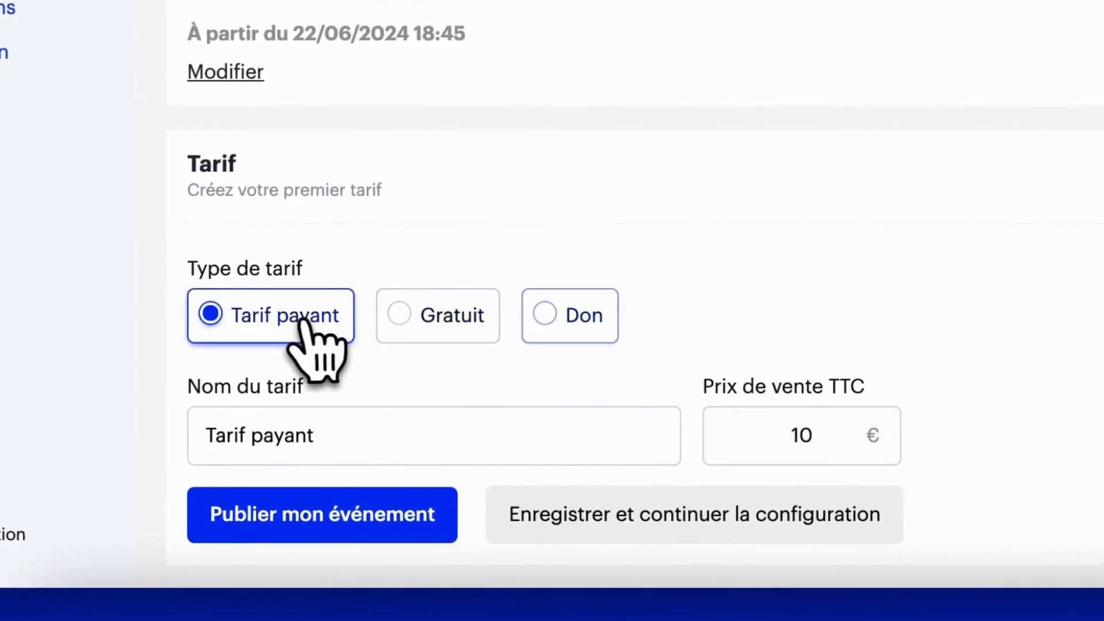
# Step: Set the paid rate's sale price to 15 €, then save the event and continue its configuration without publishing
pyautogui.click(816, 435)
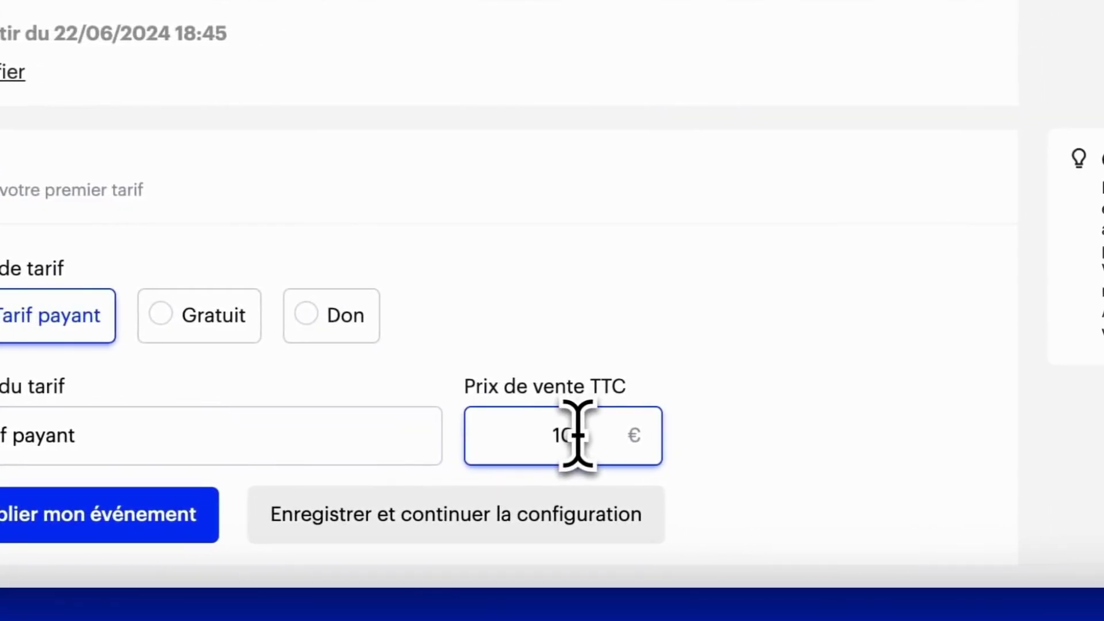
pyautogui.press('BackSpace')
pyautogui.write('5')
pyautogui.click(532, 518)
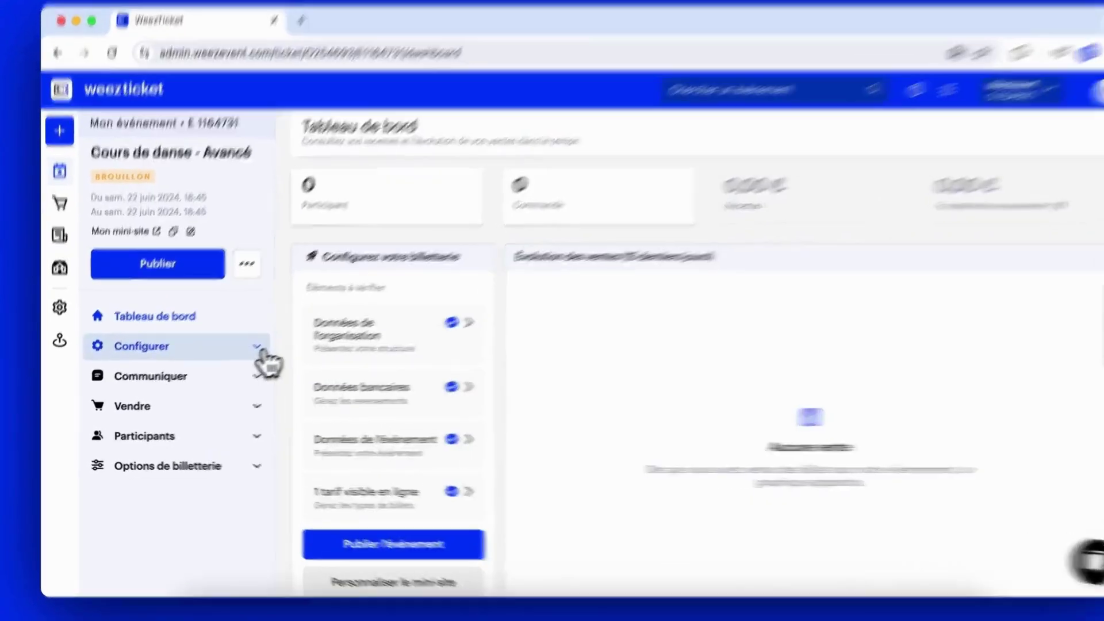
# Step: Open the form for adding sessions in the event's Séances configuration
pyautogui.click(244, 354)
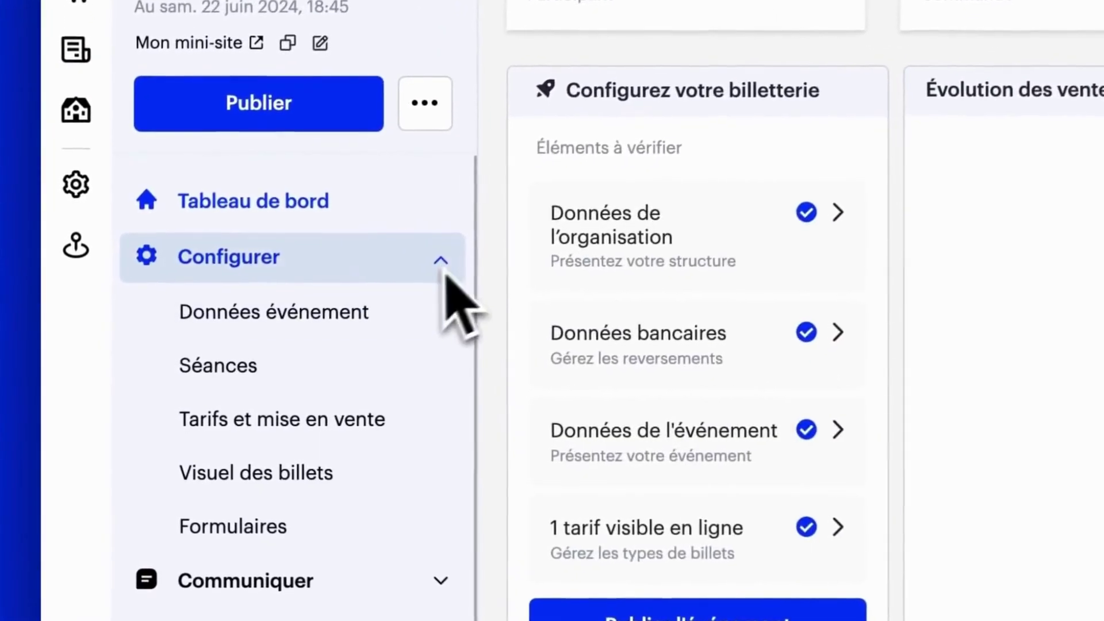
pyautogui.click(315, 368)
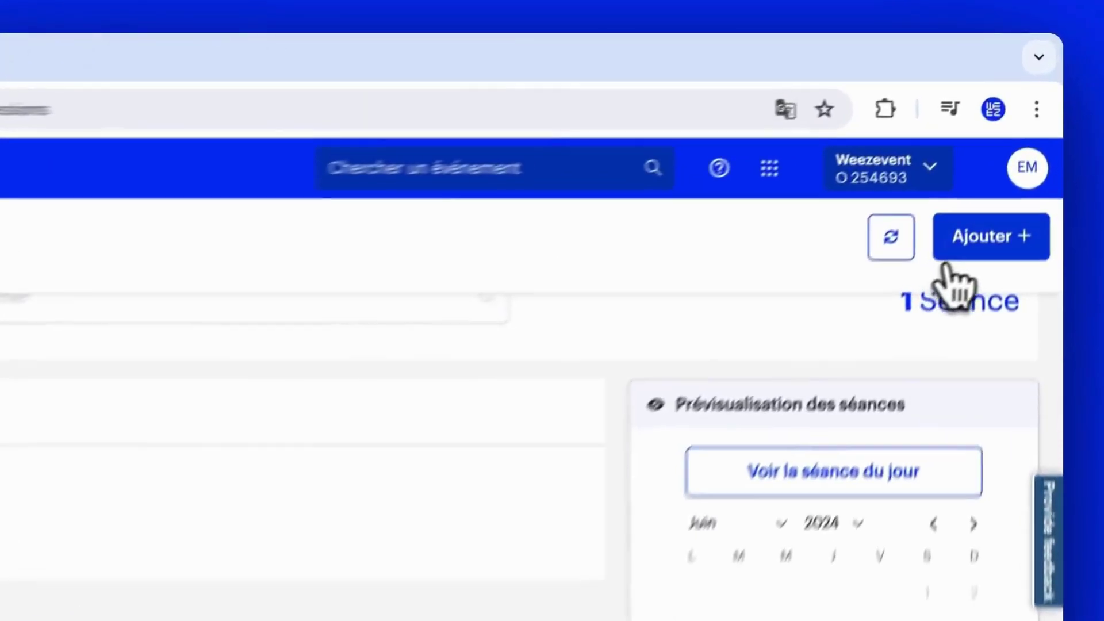
pyautogui.click(1005, 160)
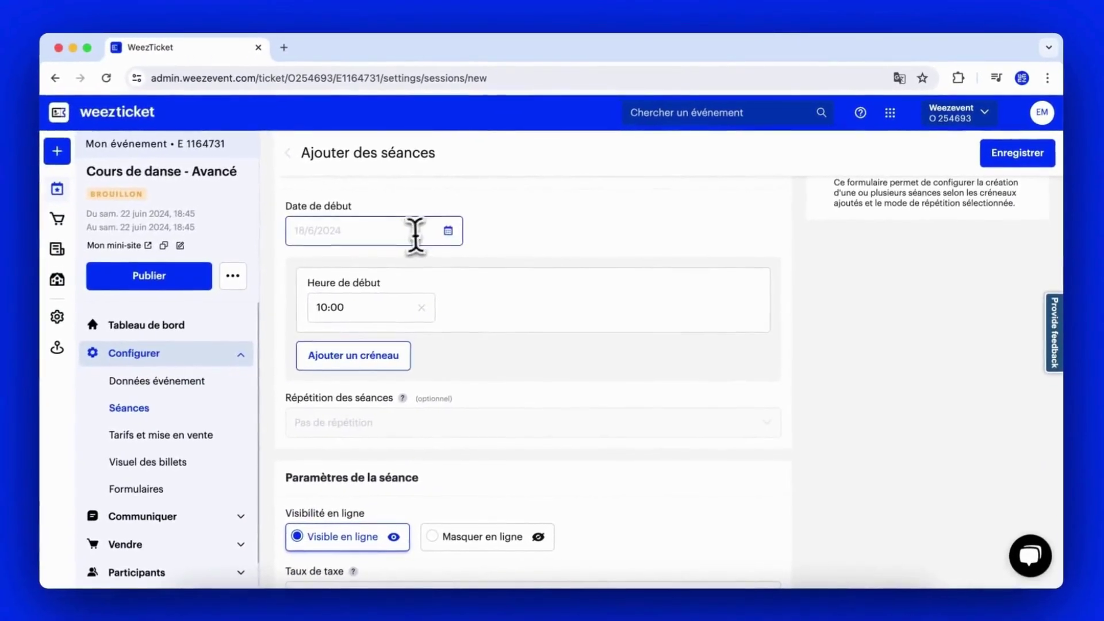
# Step: Set the new sessions' start date to 24/6/2024 and their first time slot to 18:45
pyautogui.click(406, 231)
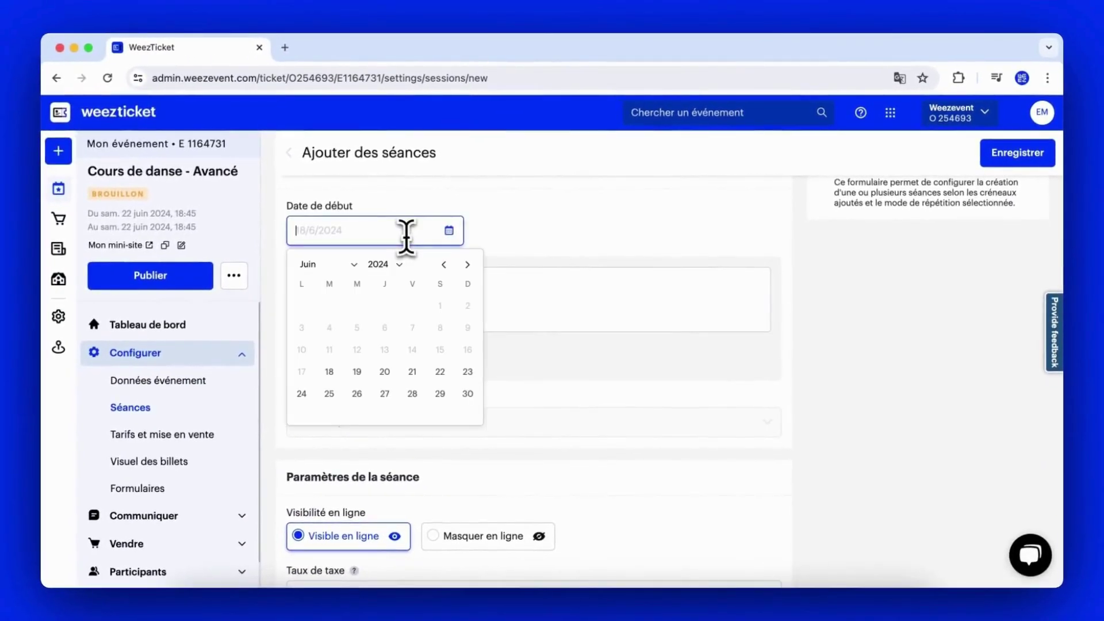
pyautogui.click(301, 395)
pyautogui.click(351, 313)
pyautogui.scroll(-8, 373, 391)
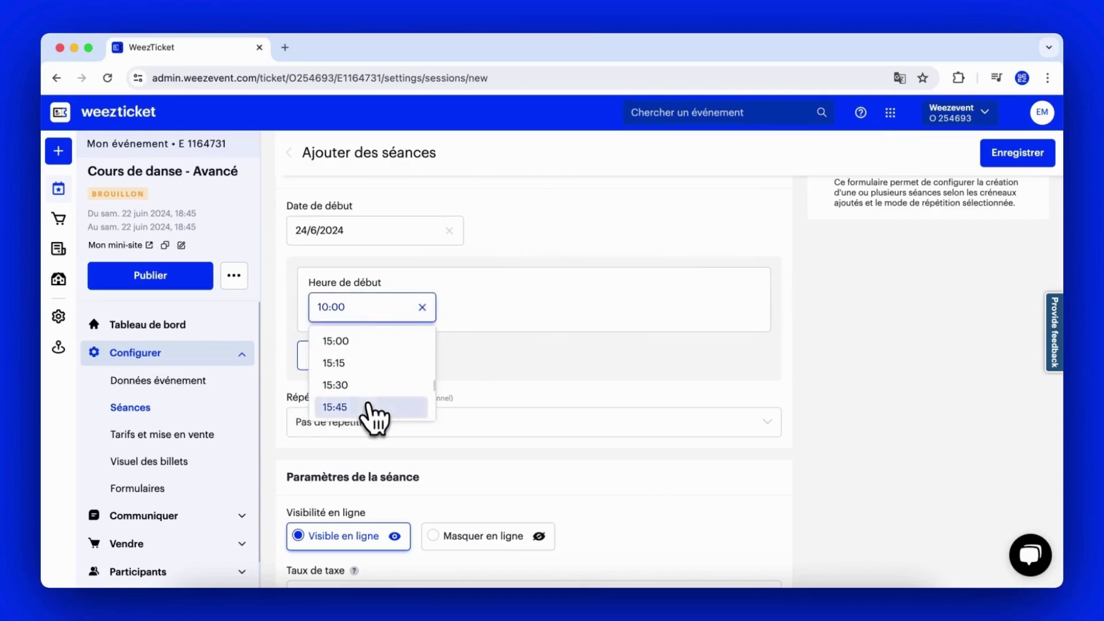
pyautogui.click(368, 403)
# Step: Add a second time slot starting at 13:15 to the new sessions
pyautogui.click(355, 360)
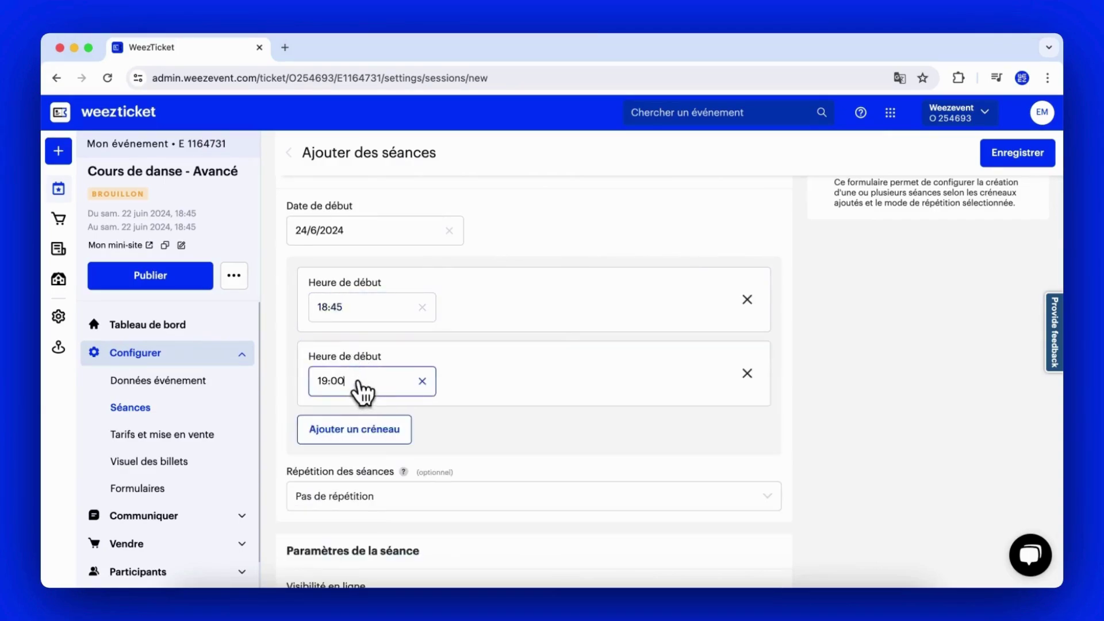
pyautogui.click(364, 444)
pyautogui.scroll(-1, 355, 431)
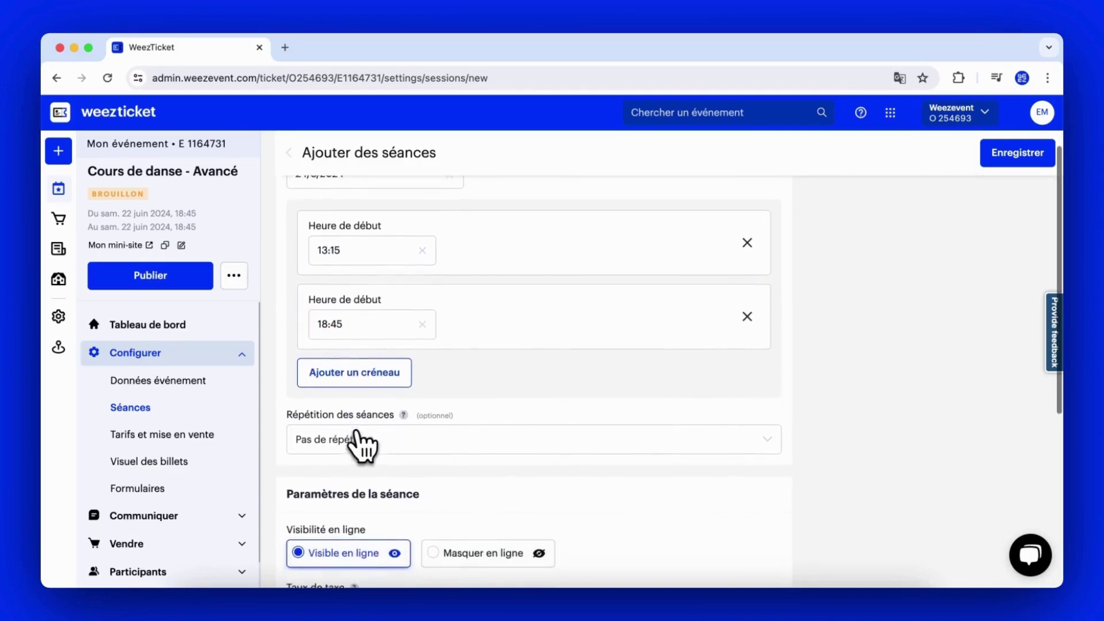
# Step: Set the sessions to repeat weekly (Hebdomadaire) on Mondays and Saturdays only
pyautogui.click(356, 446)
pyautogui.click(356, 510)
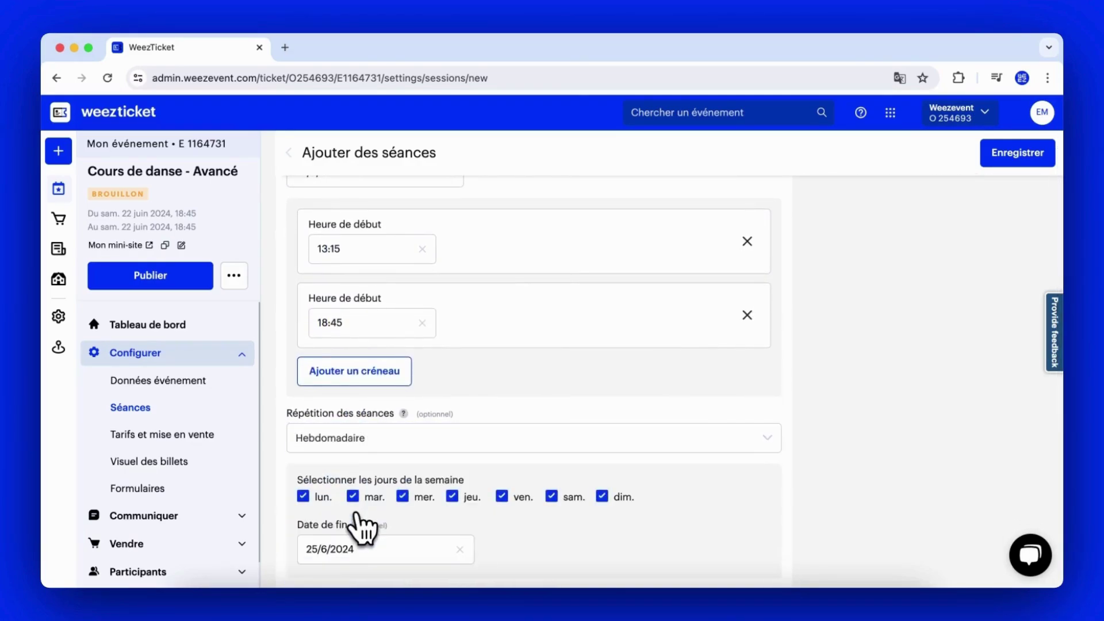
pyautogui.click(602, 496)
pyautogui.scroll(-3, 609, 506)
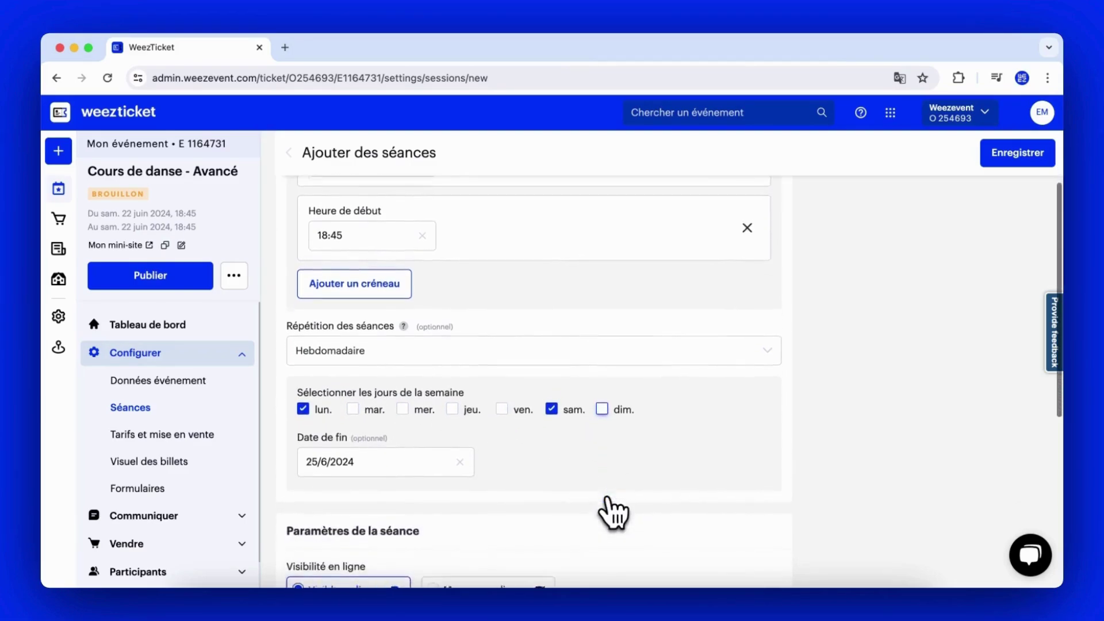
# Step: Set the end date of the weekly session repetition to 21/9/2024
pyautogui.click(402, 454)
pyautogui.click(478, 277)
pyautogui.click(478, 277)
pyautogui.click(477, 276)
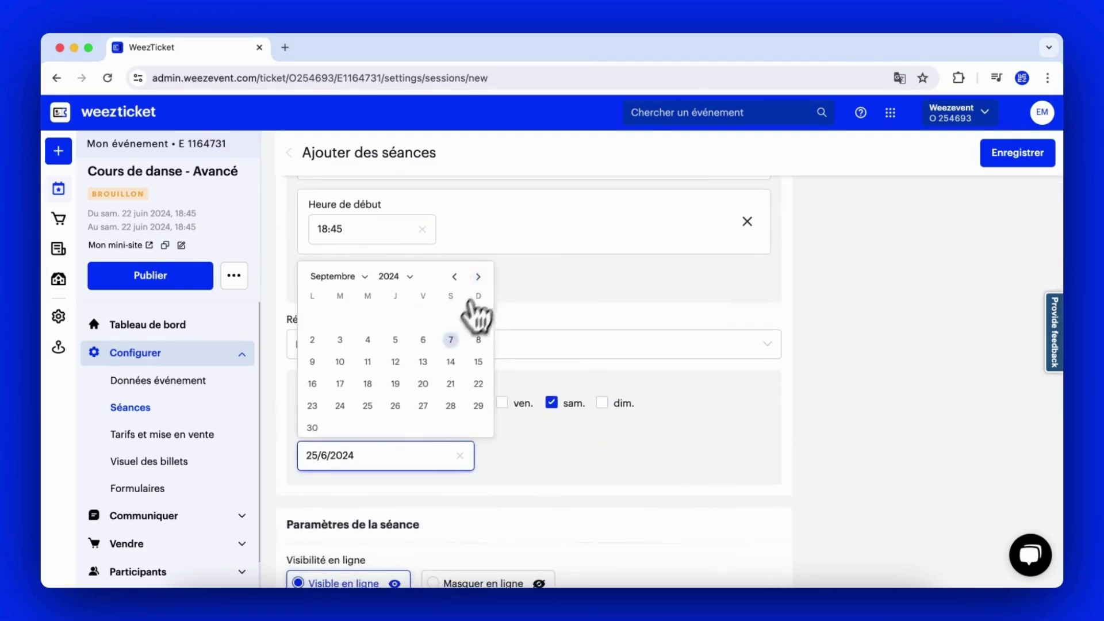
pyautogui.click(451, 384)
# Step: Turn off the unlimited quota (Quota illimité) for the new sessions and set the quota per session to 15
pyautogui.scroll(-5, 505, 498)
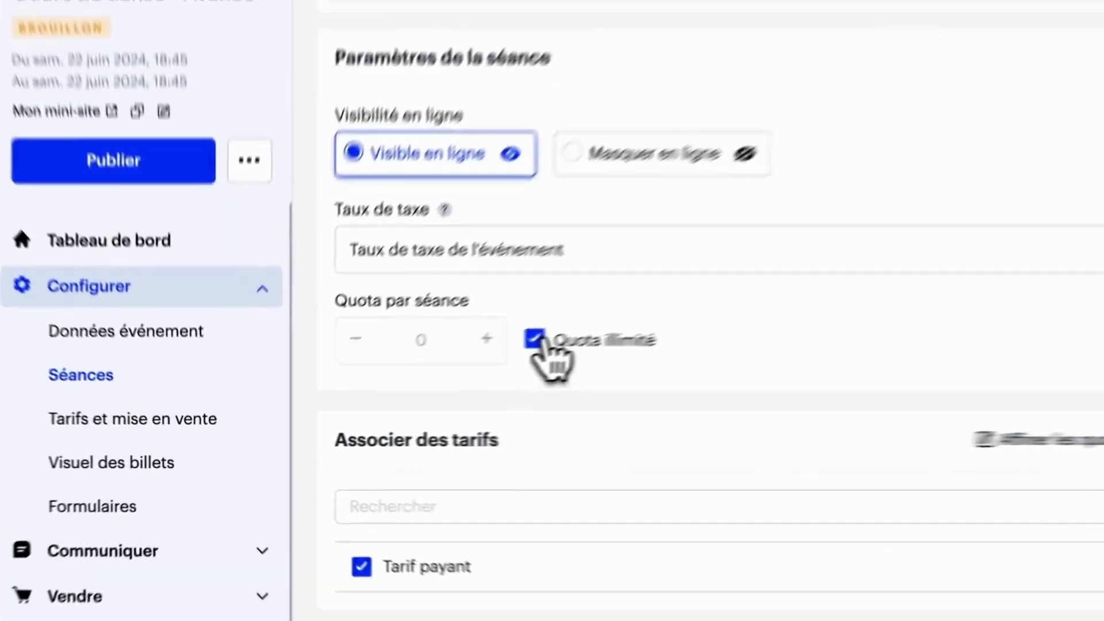
pyautogui.click(409, 385)
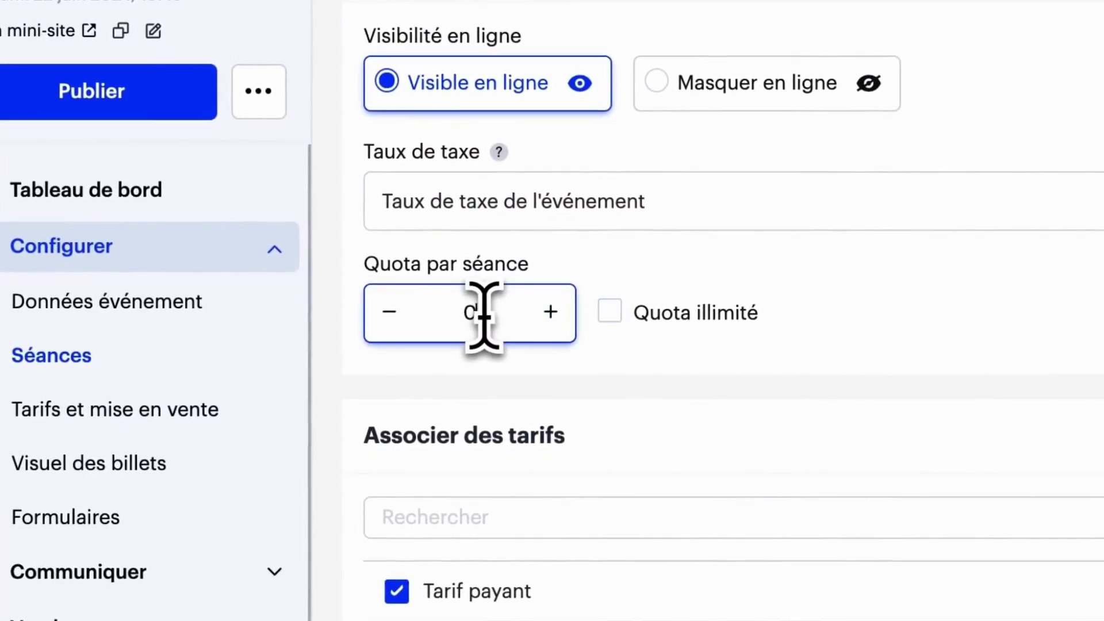
pyautogui.write('15')
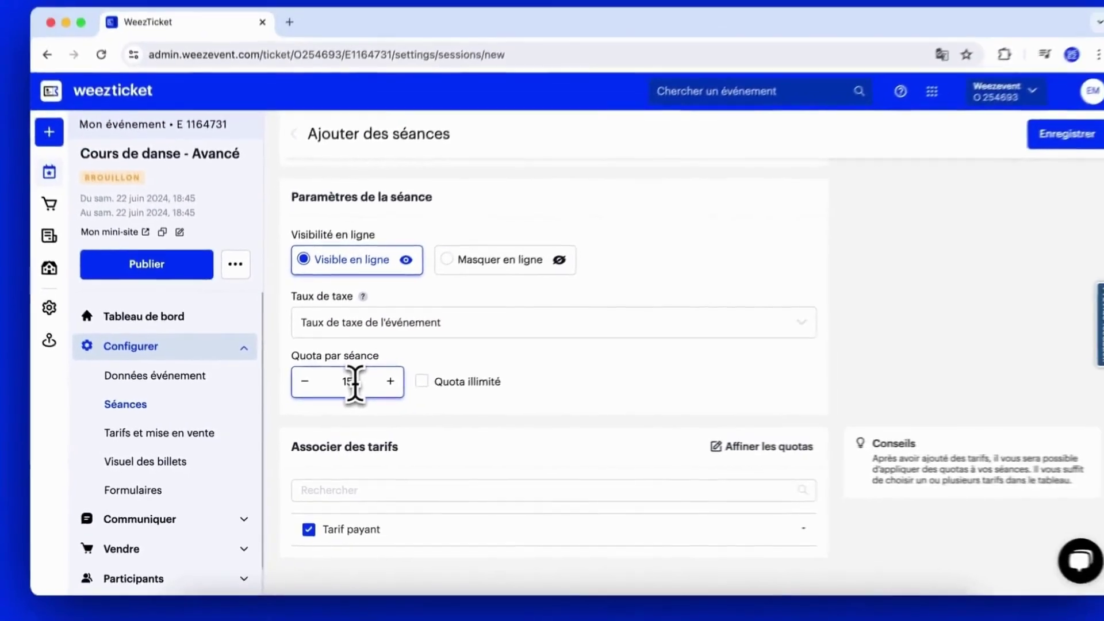
# Step: Save the new recurring sessions and refresh the session list
pyautogui.scroll(-1, 352, 459)
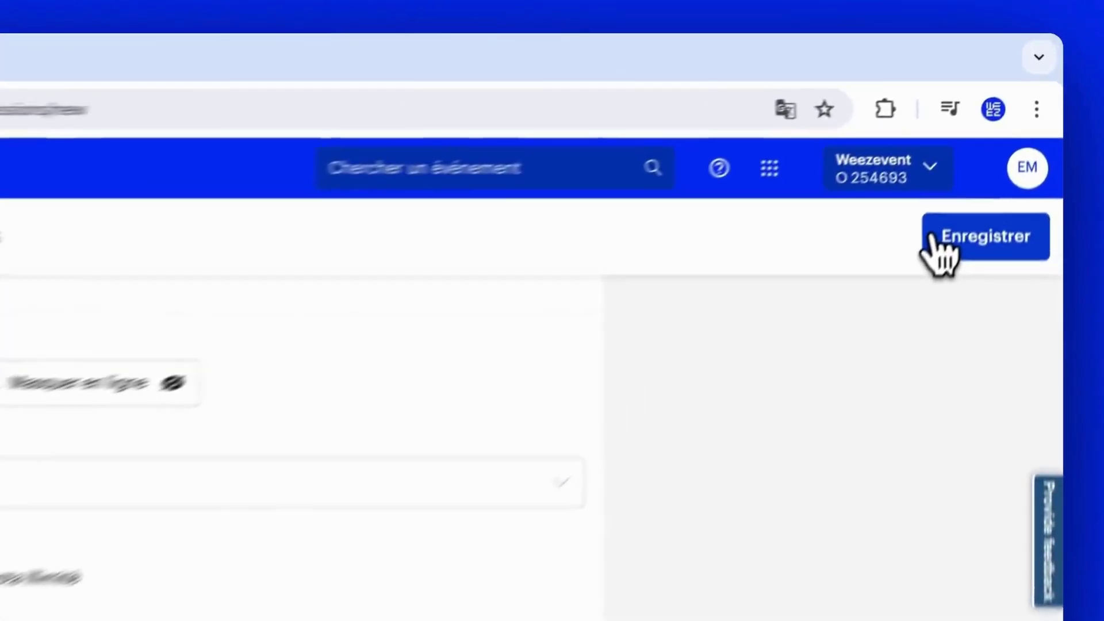
pyautogui.click(982, 154)
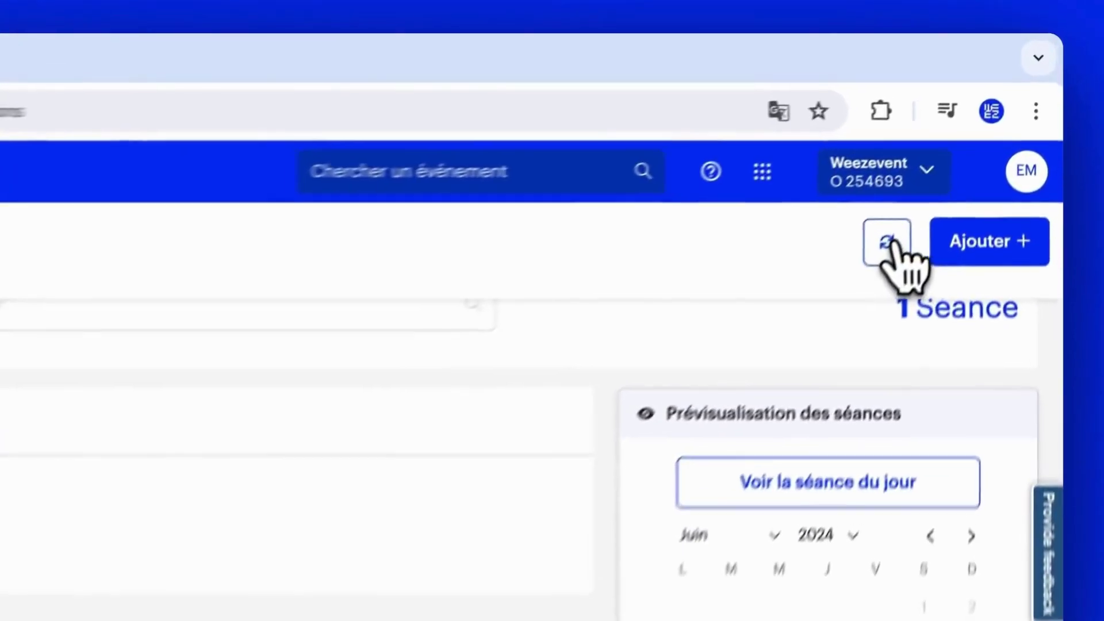
pyautogui.click(962, 154)
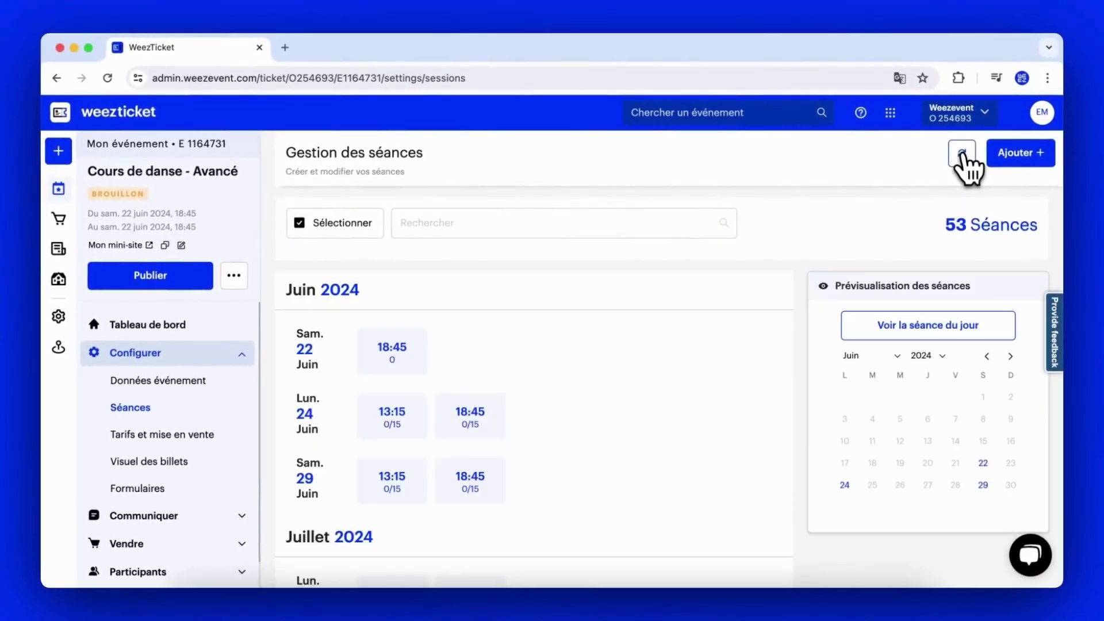
# Step: Open the 13:15 session of Monday 24 June for viewing and return to the session list
pyautogui.click(402, 426)
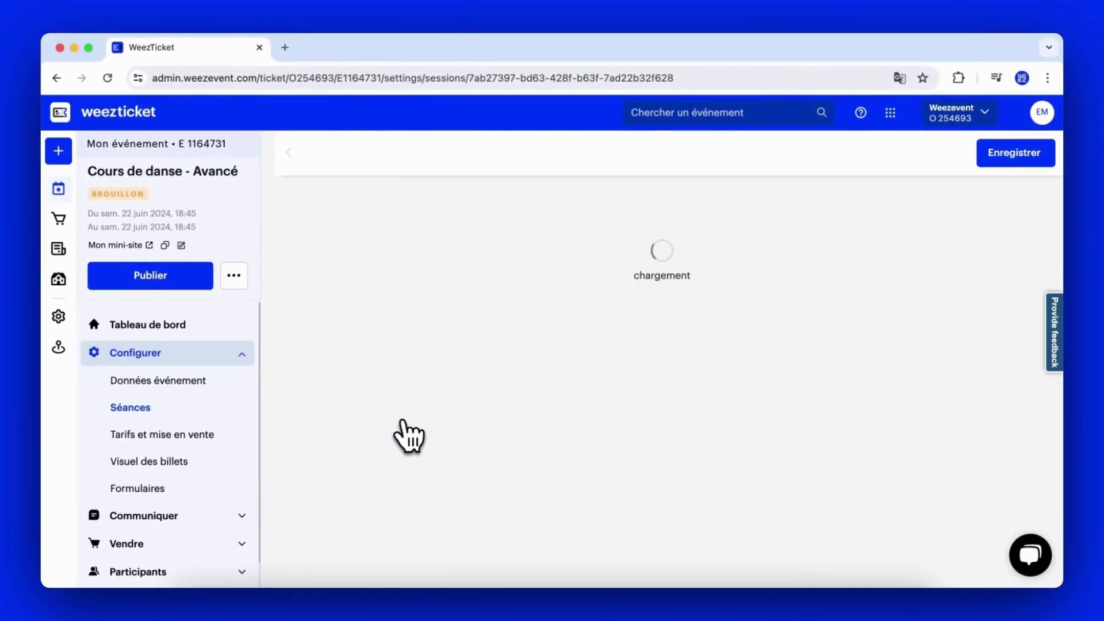
pyautogui.click(289, 153)
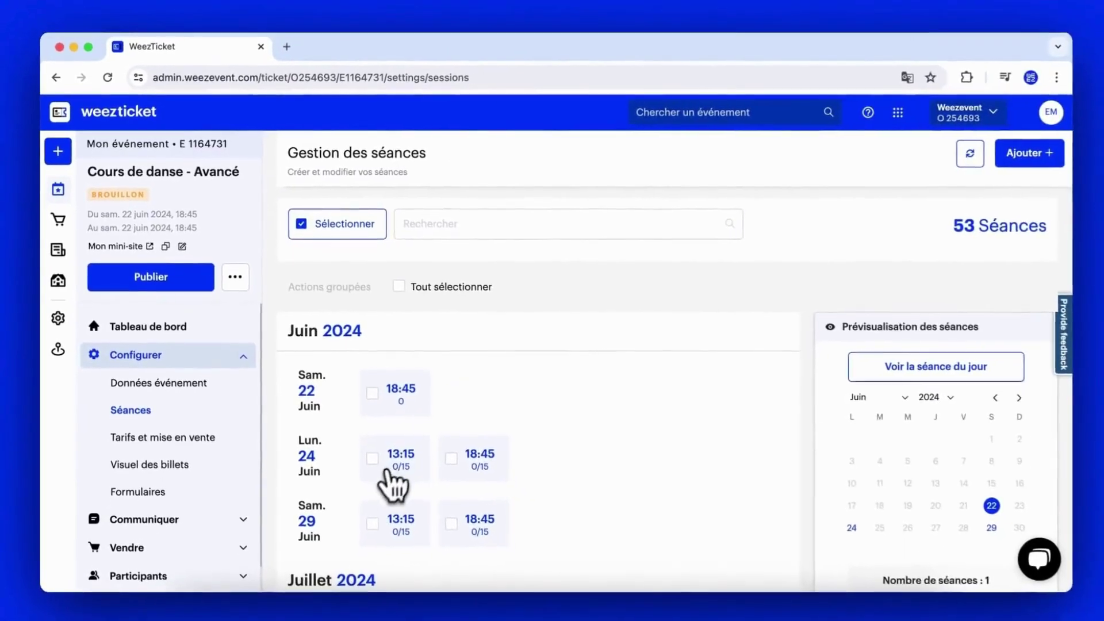
# Step: Select all of the event's sessions, starting with the two on 24 June, and examine the available grouped actions
pyautogui.click(371, 455)
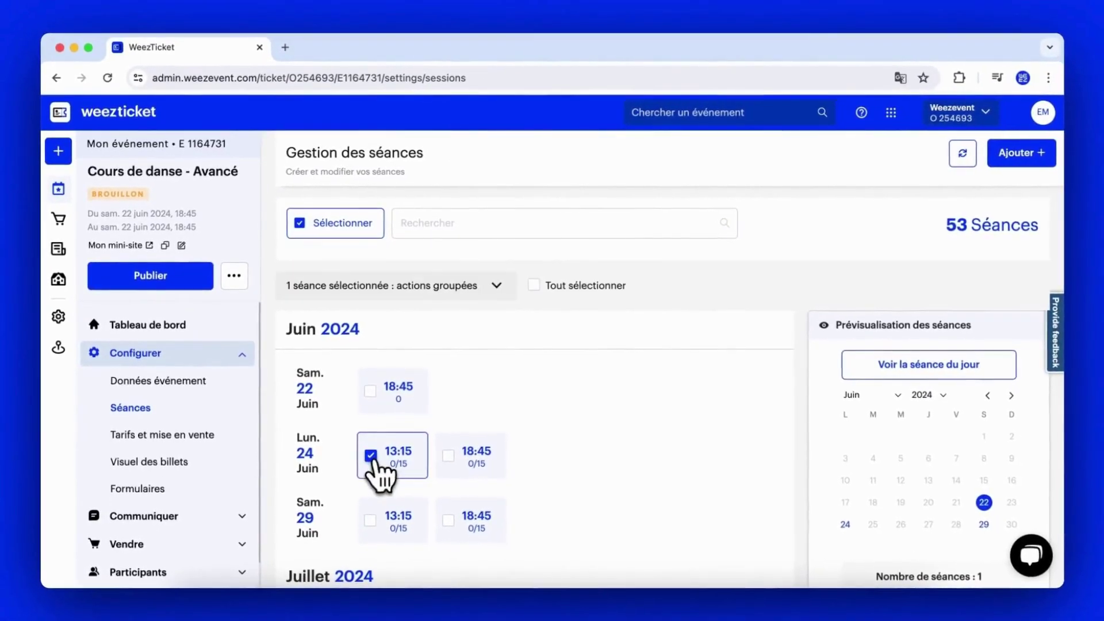
pyautogui.click(448, 455)
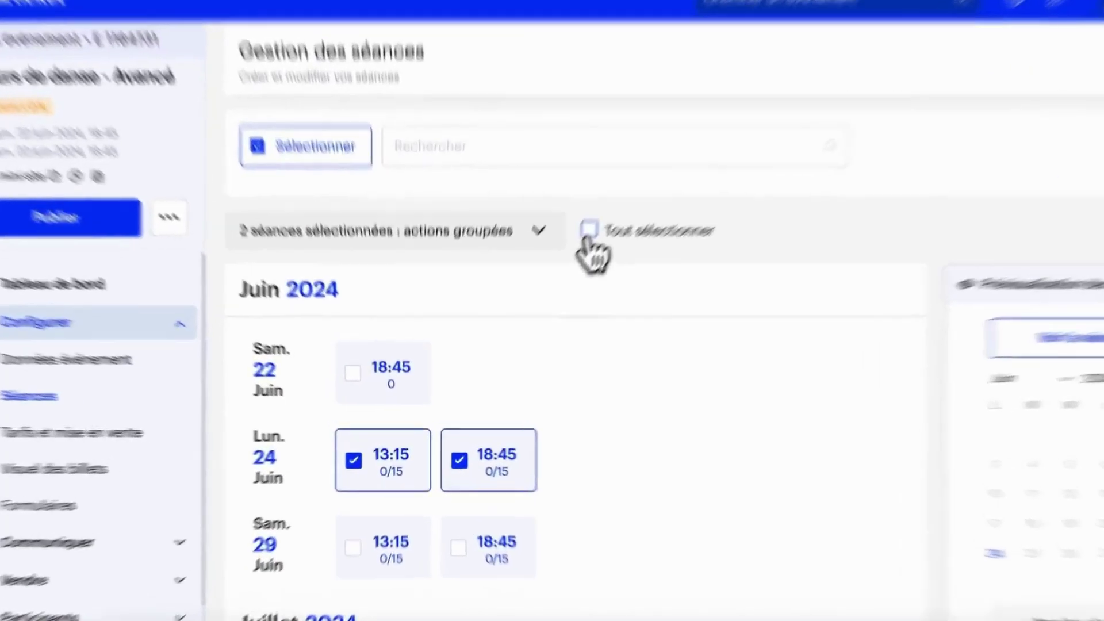
pyautogui.click(543, 285)
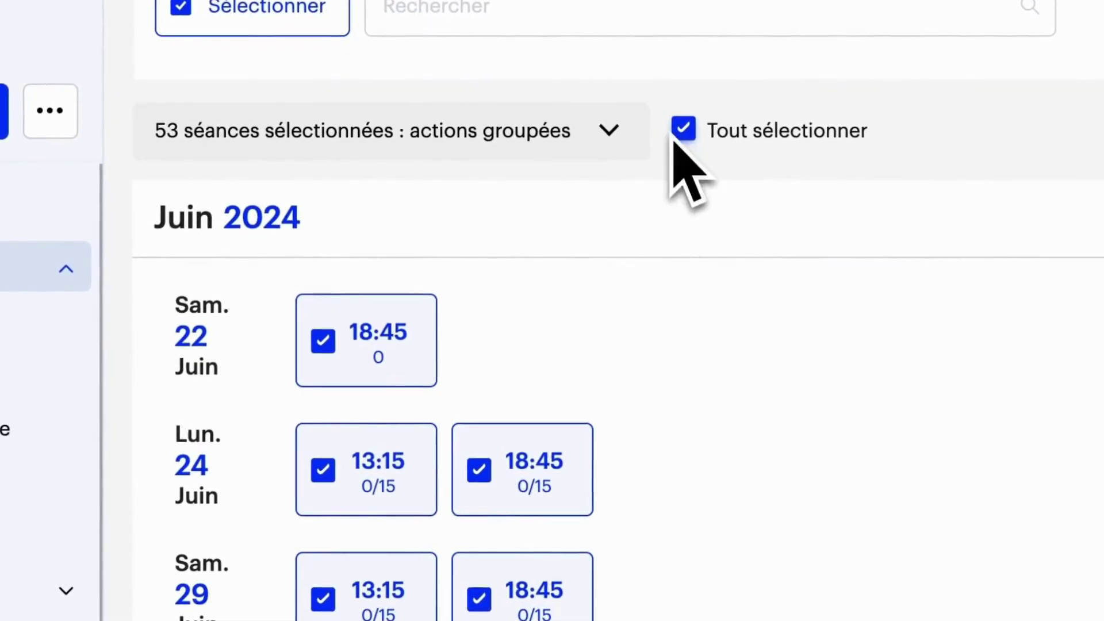
pyautogui.click(613, 135)
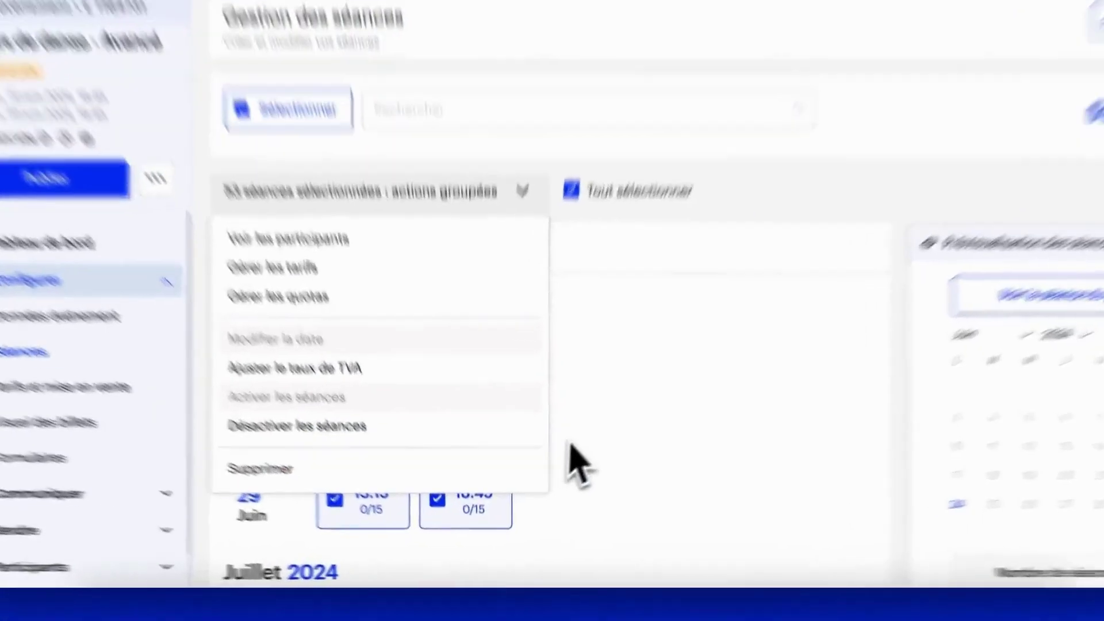
pyautogui.click(553, 492)
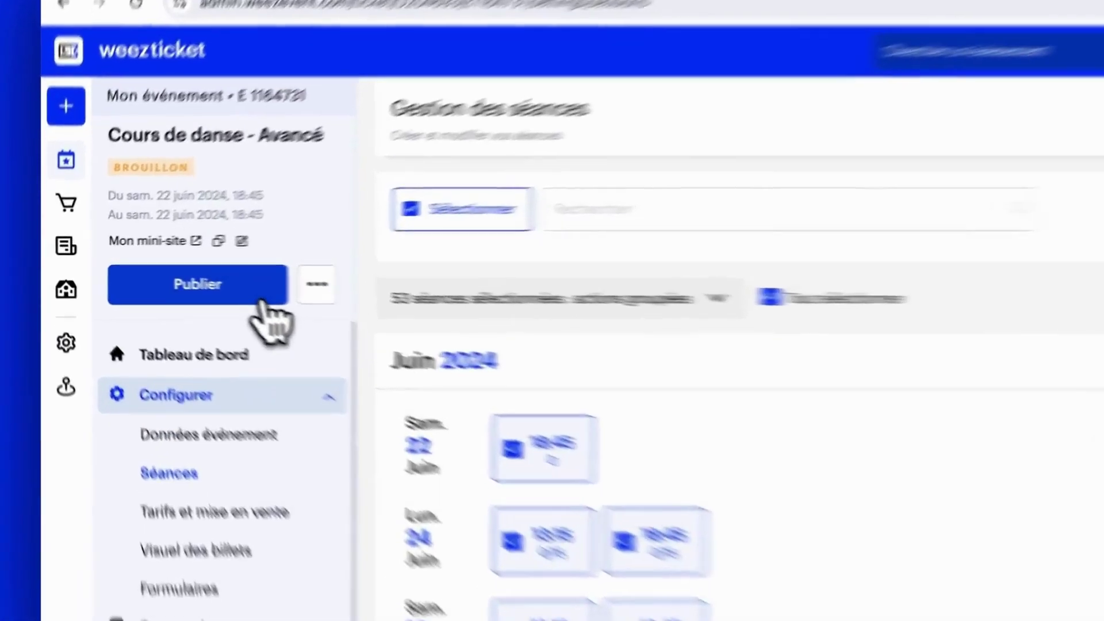
# Step: Publish the event "Cours de danse - Avancé"
pyautogui.click(187, 280)
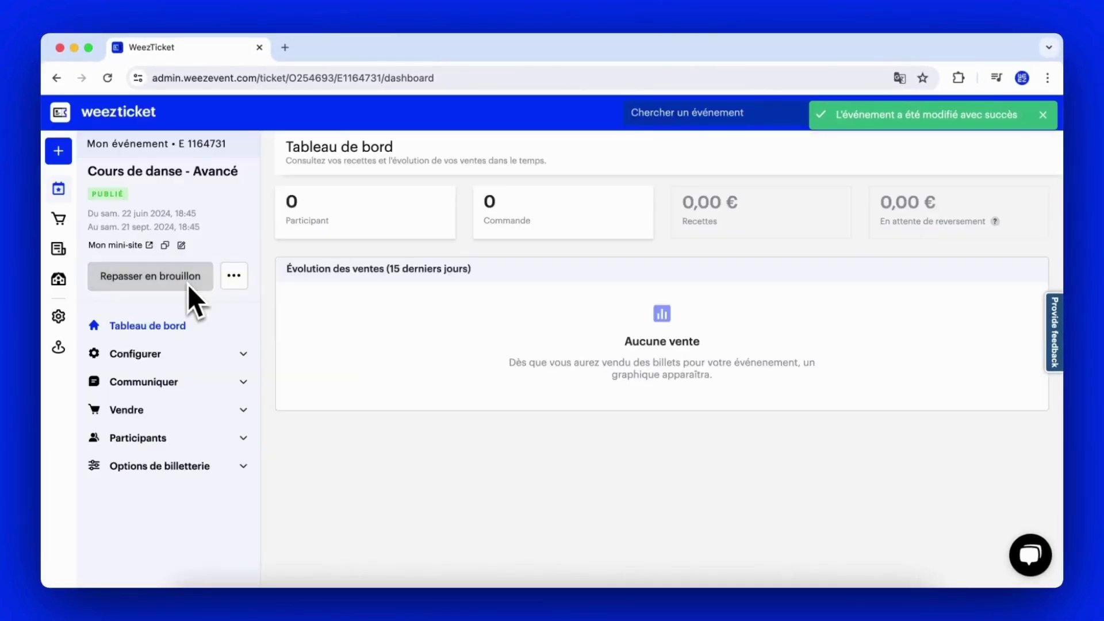
# Step: Open the settings for selling on your own site and copy the ticketing module's integration code
pyautogui.click(189, 404)
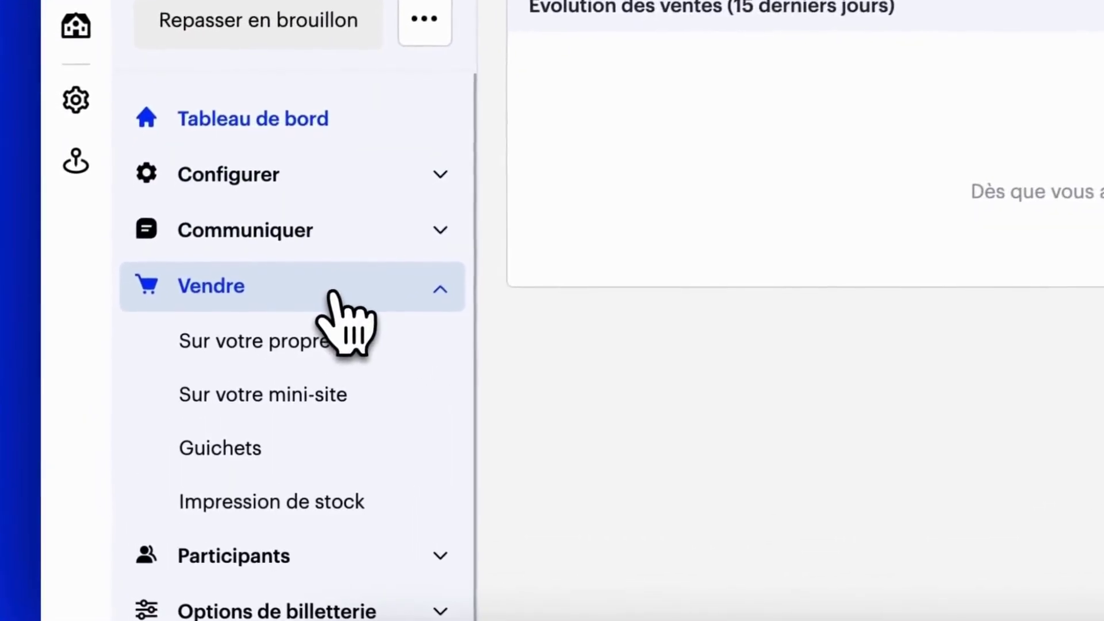
pyautogui.click(187, 437)
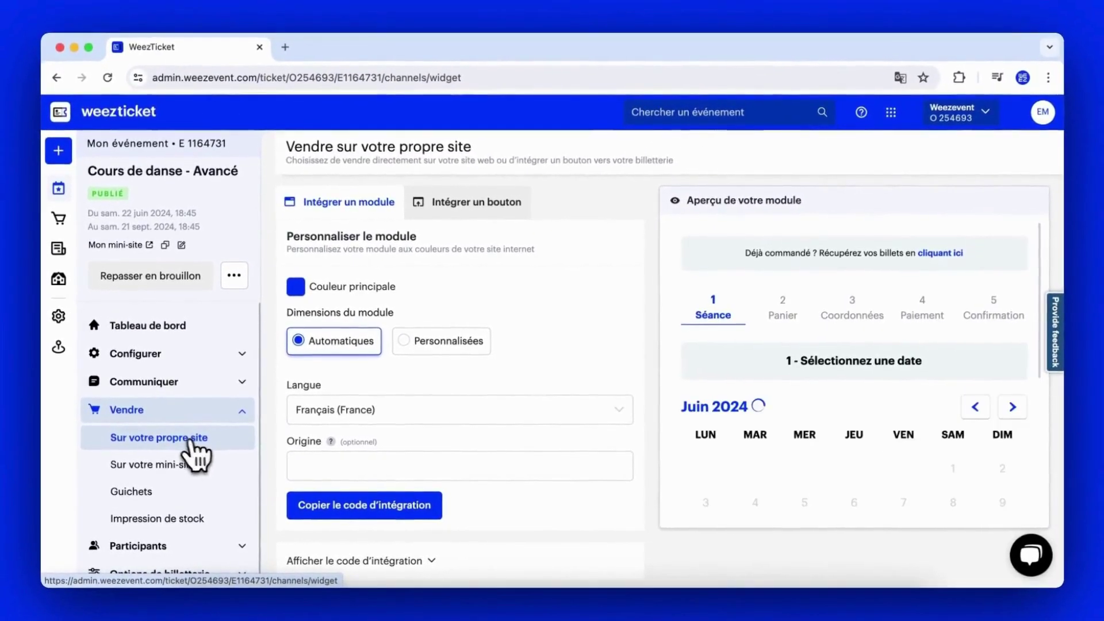
pyautogui.click(305, 506)
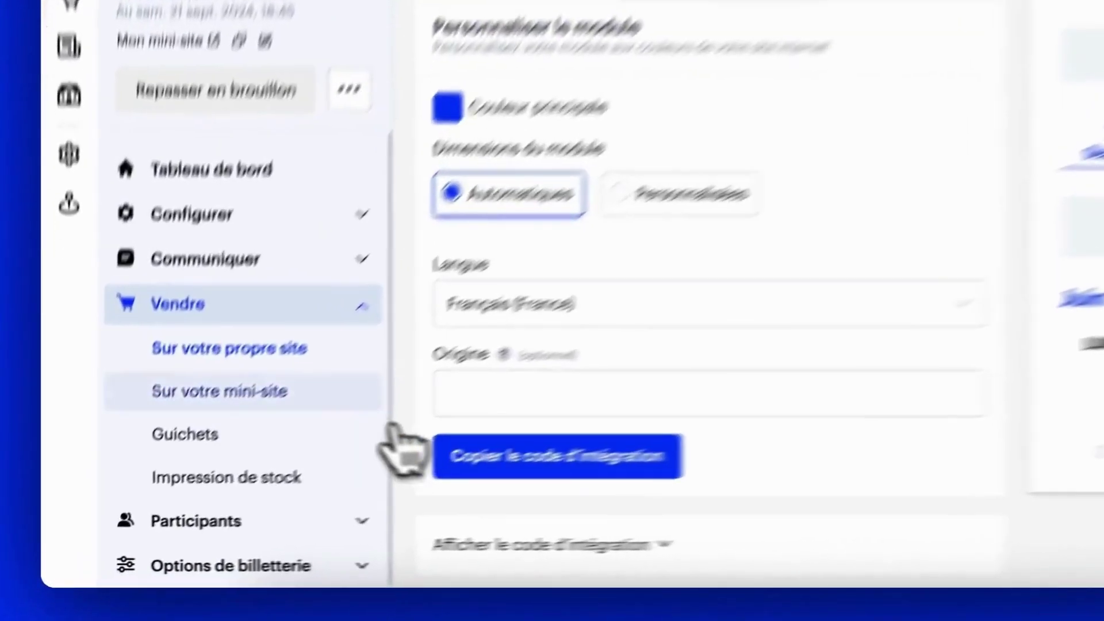
# Step: Open the event's mini-site customization page and review its event details, description and ticketing calendar
pyautogui.click(152, 464)
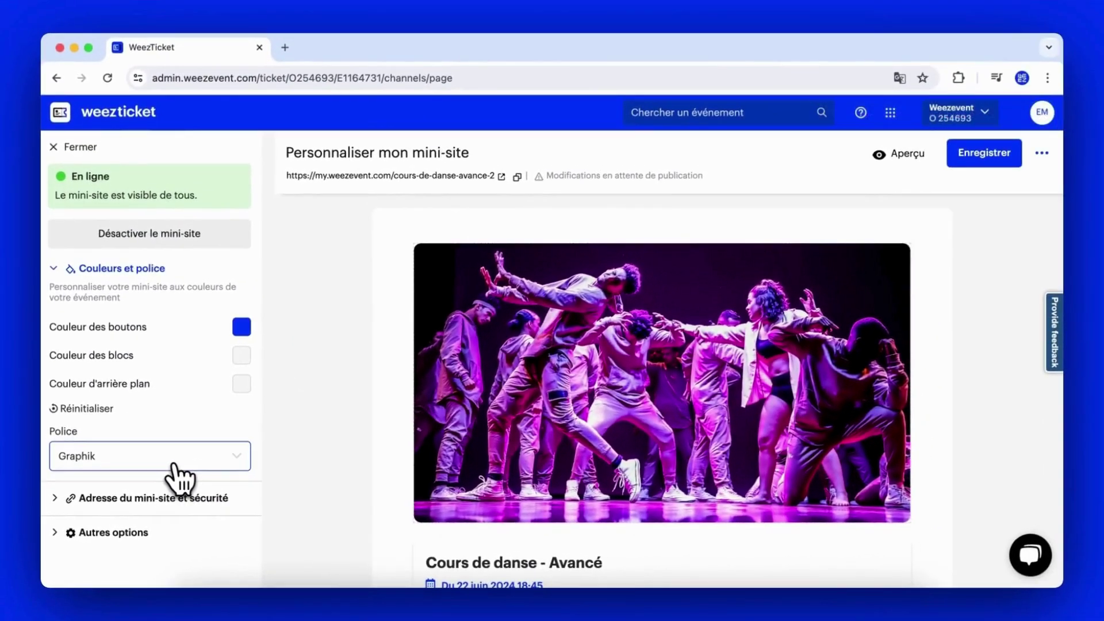
pyautogui.scroll(-10, 386, 462)
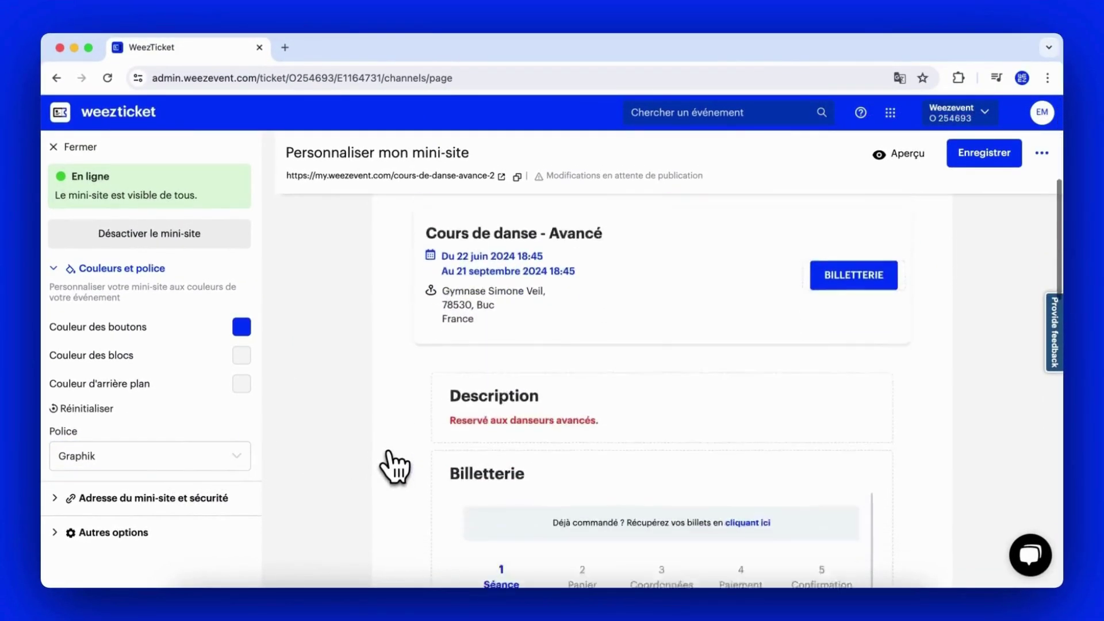
pyautogui.scroll(-3, 395, 467)
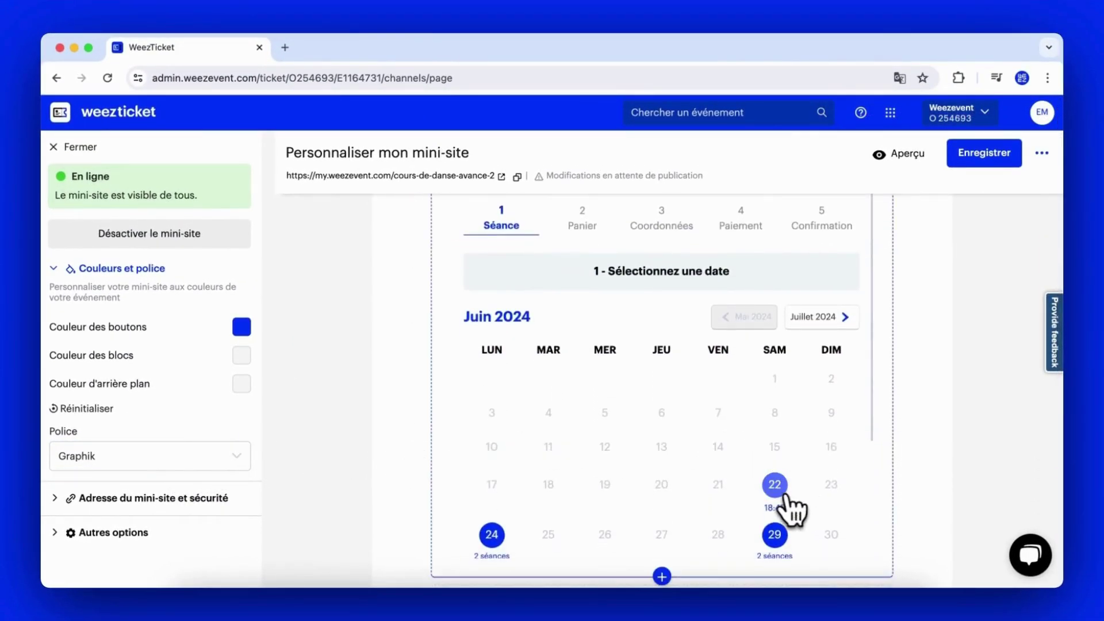
# Step: Test the mini-site's ticketing with the 29 June 2024 18:45 session and Tarif payant tickets, continuing to the buyer information form
pyautogui.click(775, 535)
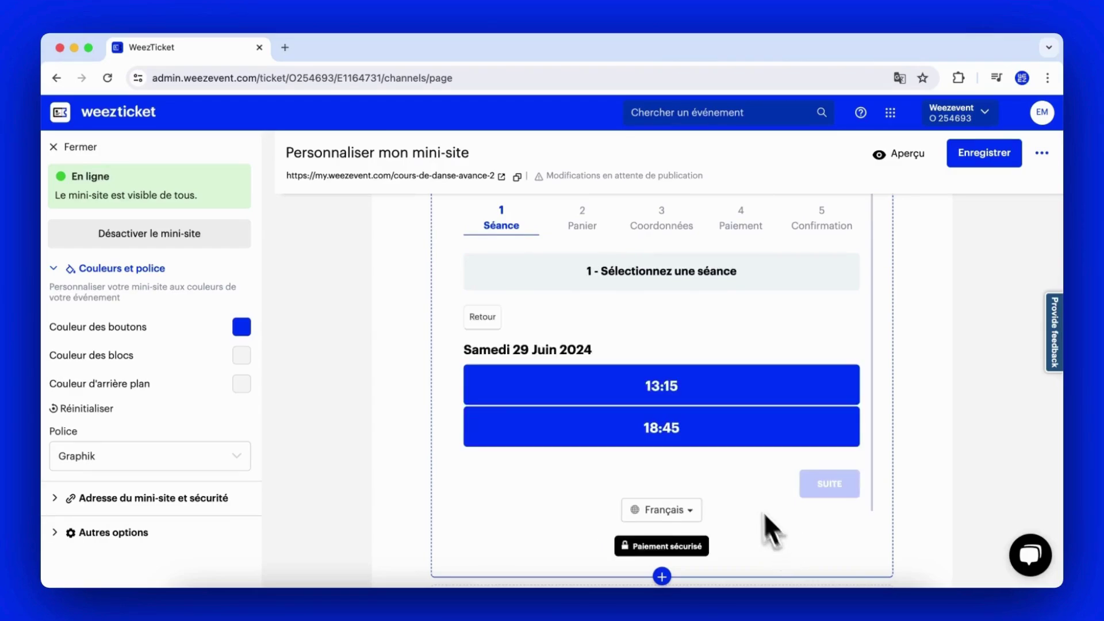
pyautogui.click(717, 438)
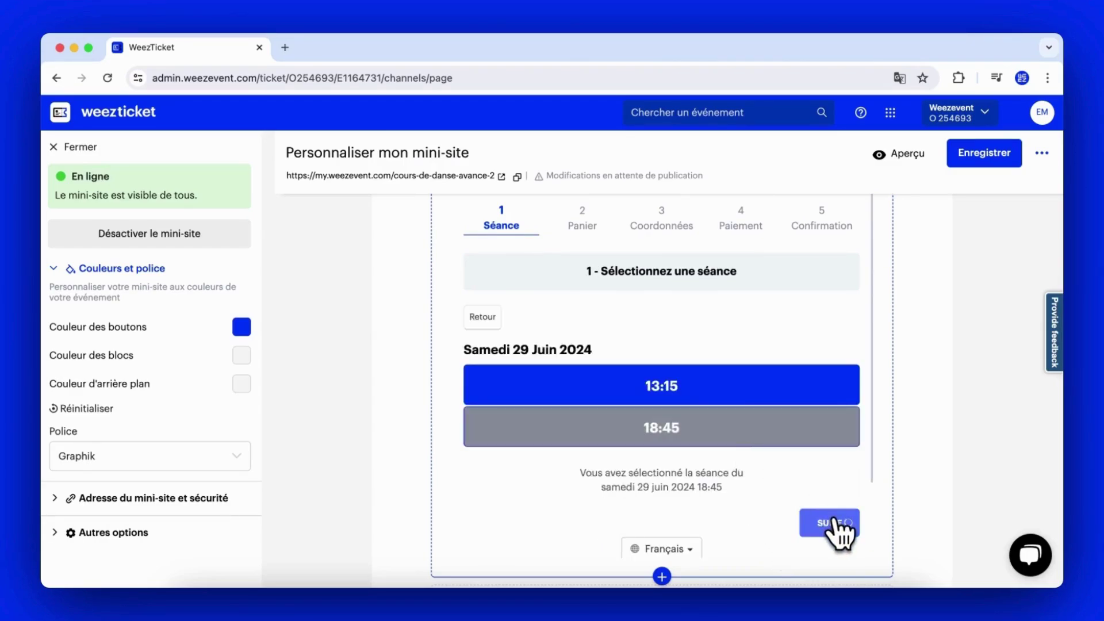
pyautogui.click(833, 338)
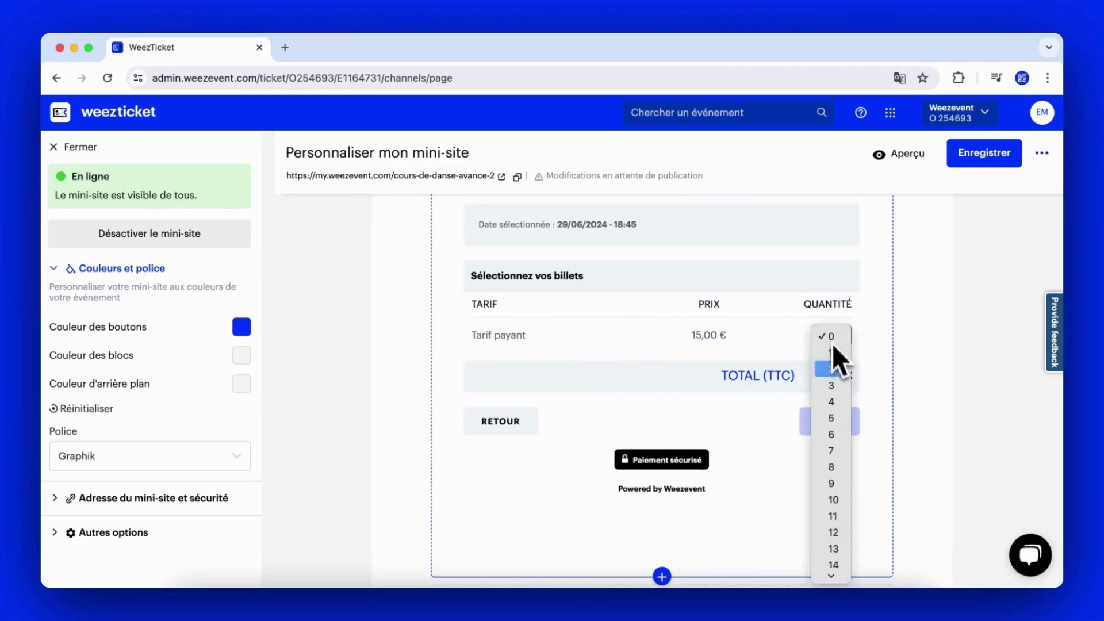
pyautogui.click(840, 400)
pyautogui.click(840, 423)
pyautogui.scroll(-3, 844, 439)
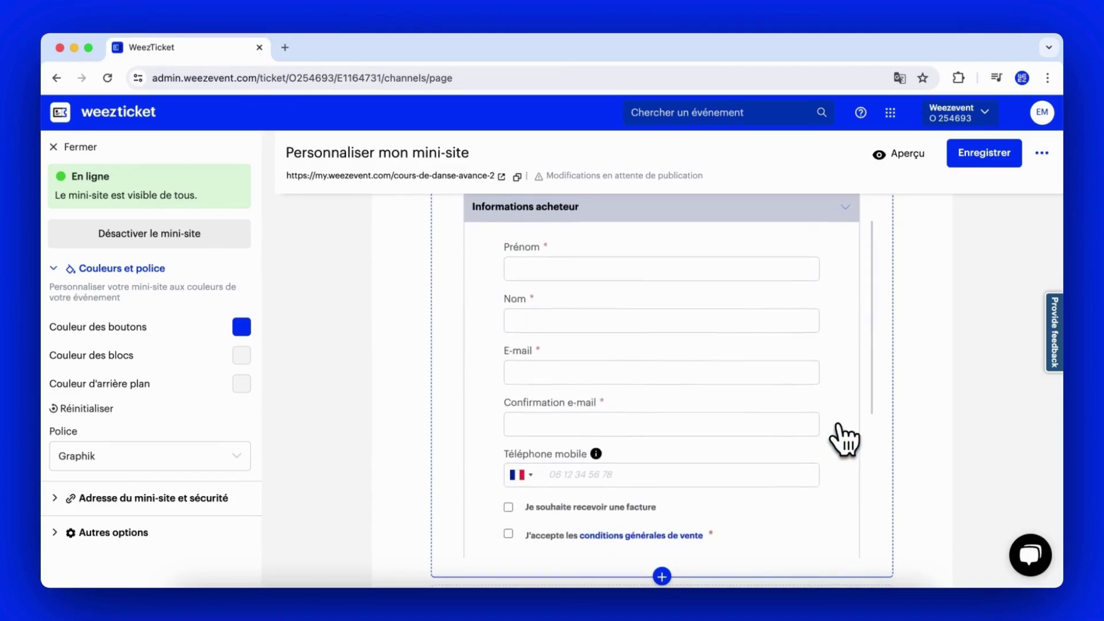
# Step: Close the mini-site customization and open the list of all the organisation's events
pyautogui.click(85, 149)
pyautogui.moveTo(78, 170)
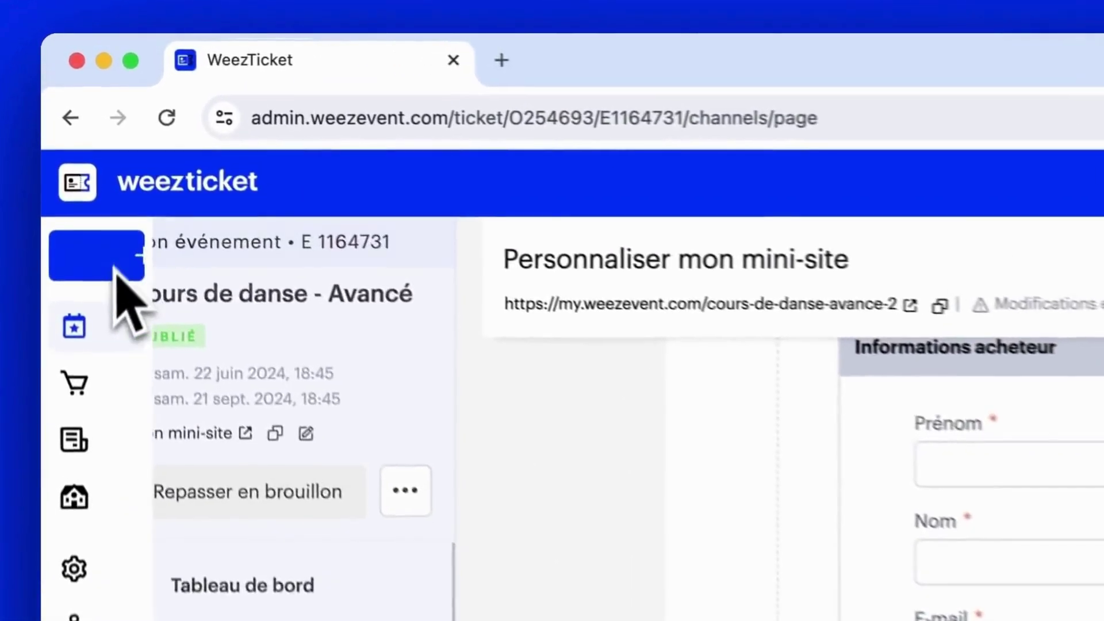
pyautogui.click(72, 206)
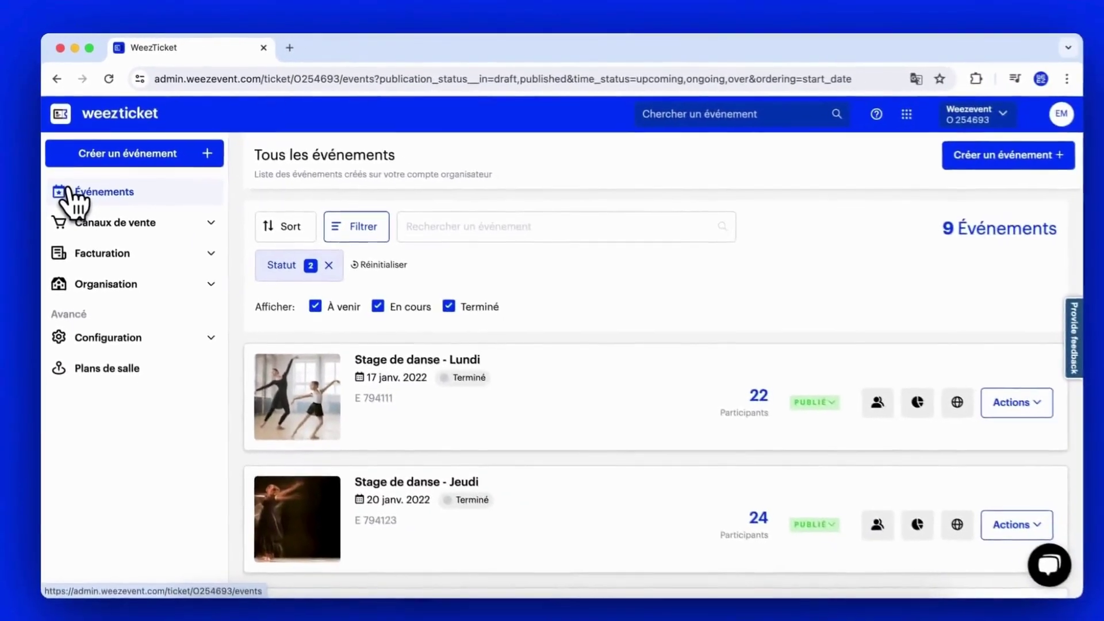